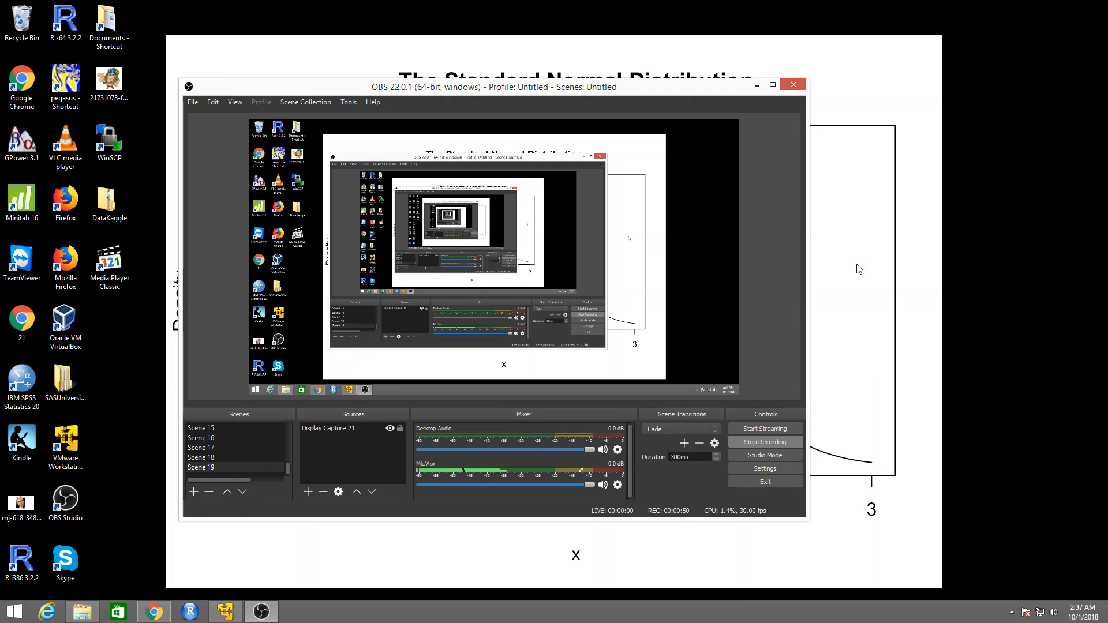
Switch to SAS Studio in Chrome and open the CLASS table from the SASHELP library
{"action": "left_click", "coordinate": [163, 613]}
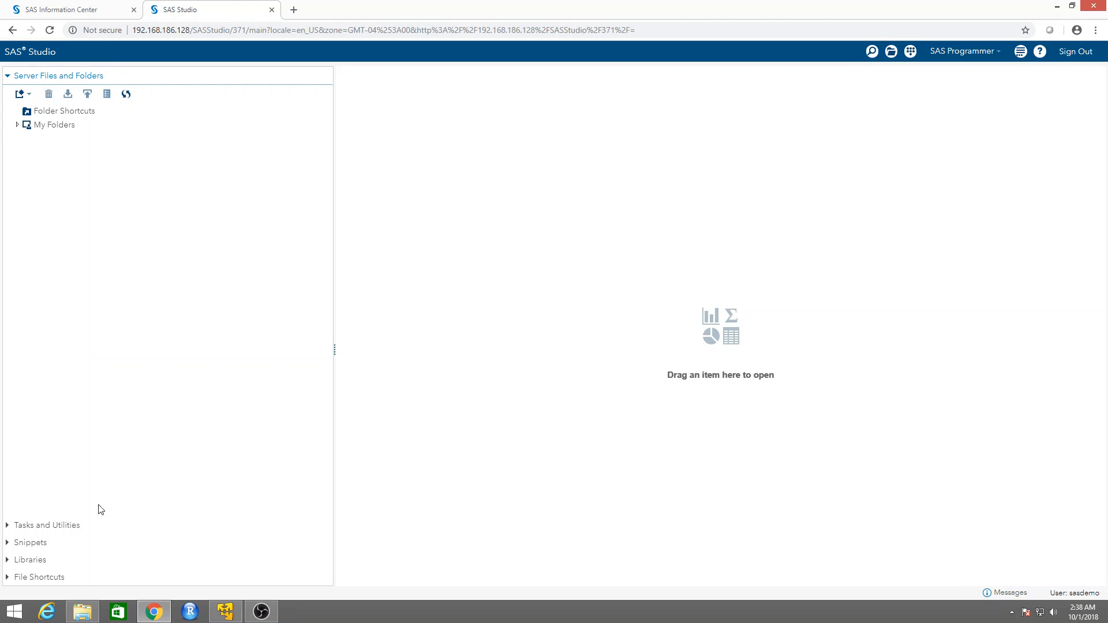
{"action": "left_click", "coordinate": [27, 561]}
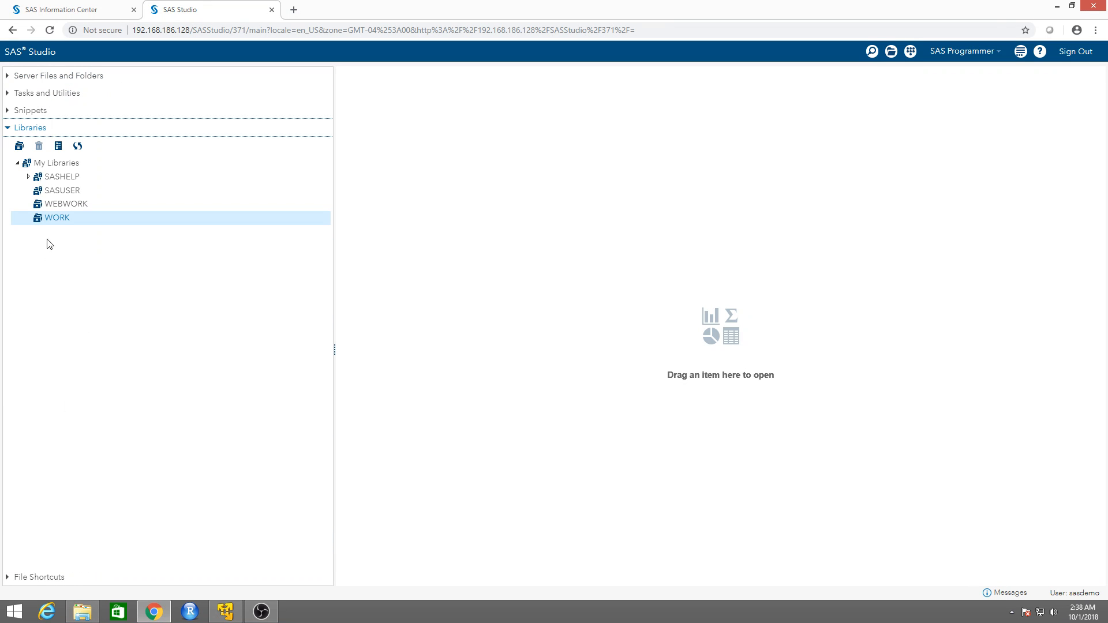
{"action": "double_click", "coordinate": [35, 180]}
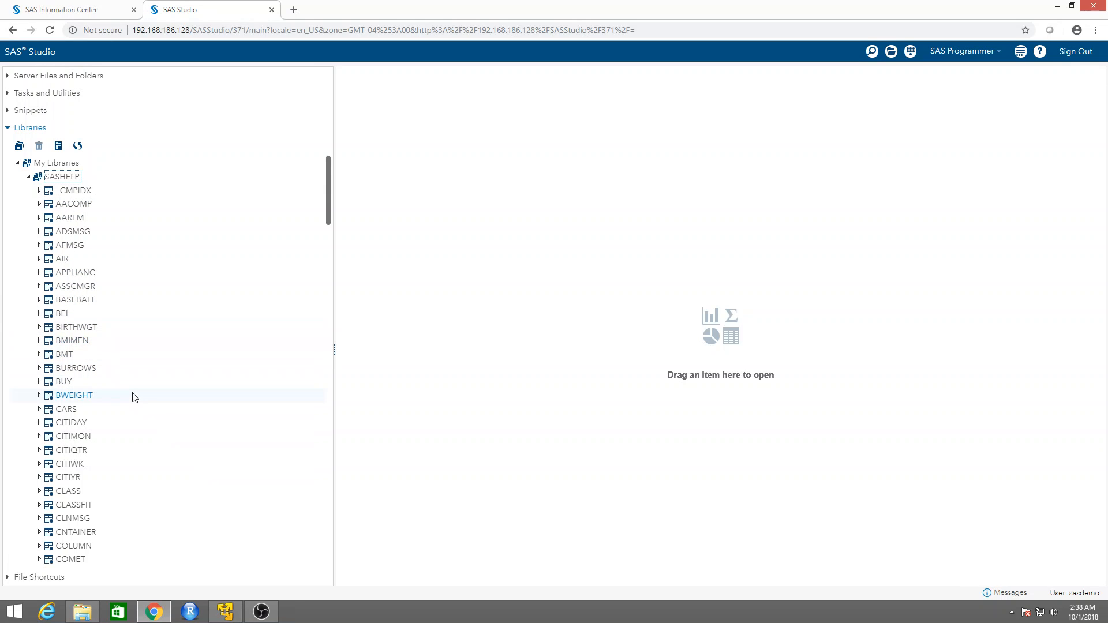
{"action": "scroll", "coordinate": [132, 397], "scroll_direction": "down", "scroll_amount": 3}
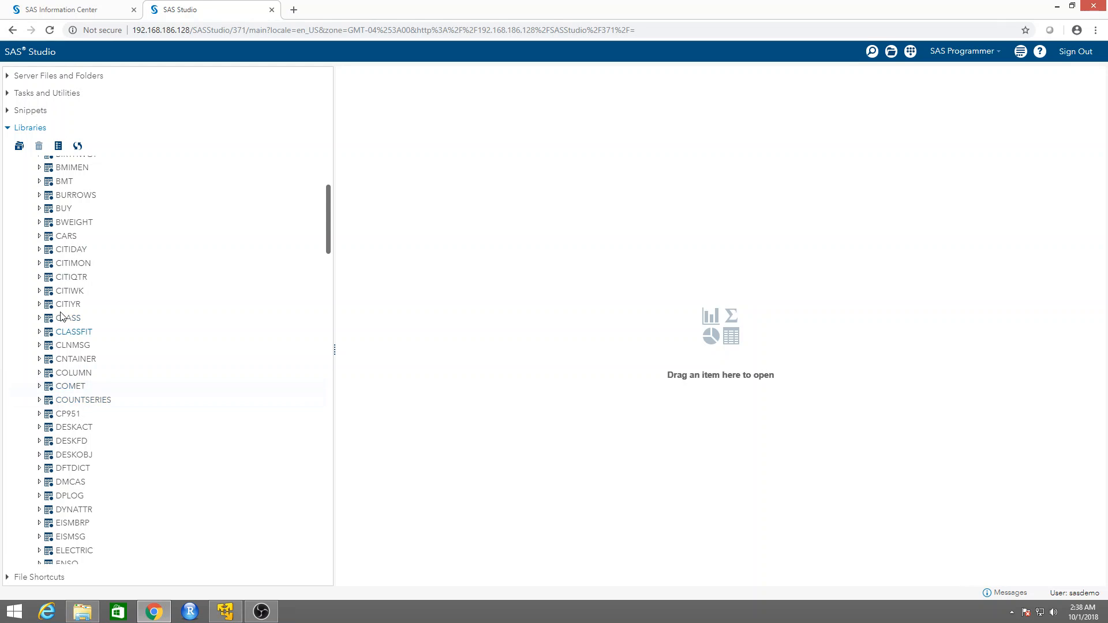
{"action": "scroll", "coordinate": [74, 267], "scroll_direction": "down", "scroll_amount": 2}
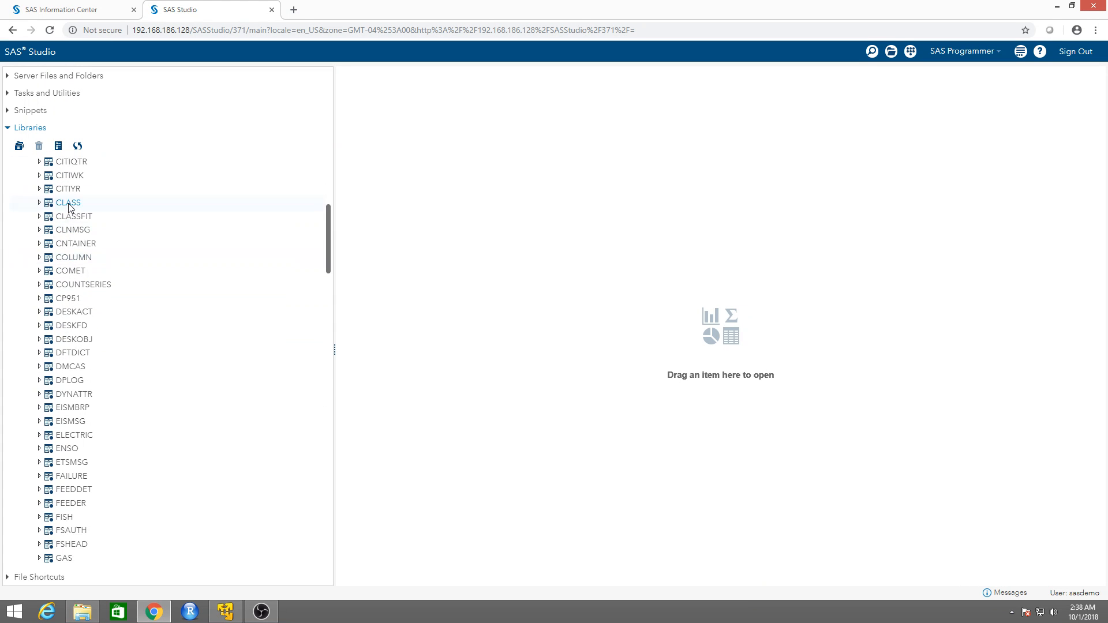
{"action": "double_click", "coordinate": [68, 203]}
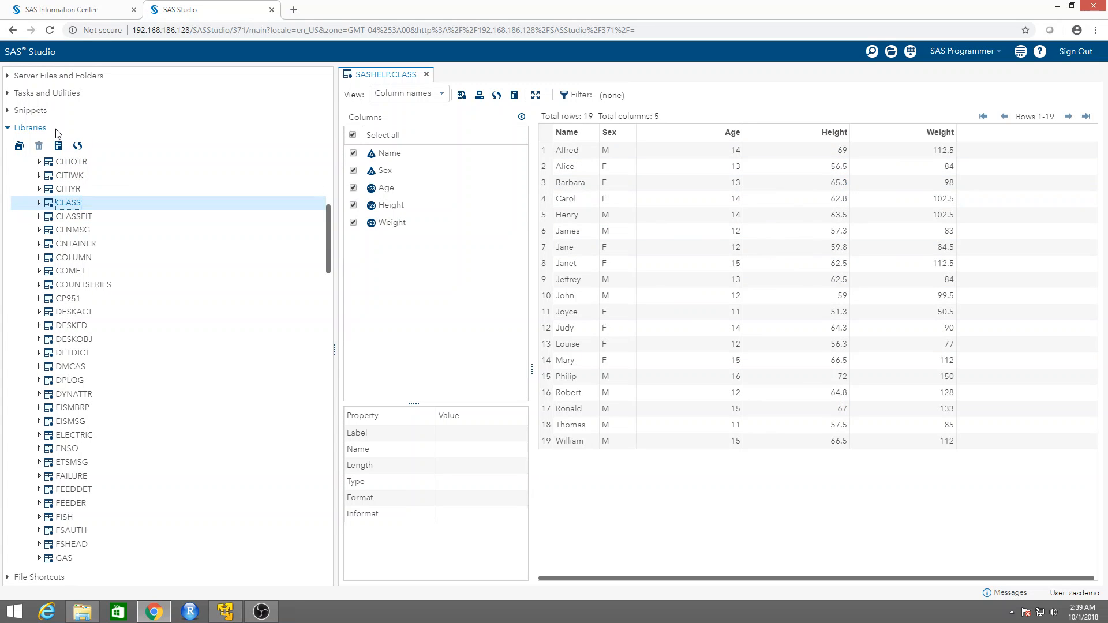
Open the Summary Statistics task from the Statistics group of tasks
{"action": "left_click", "coordinate": [34, 95]}
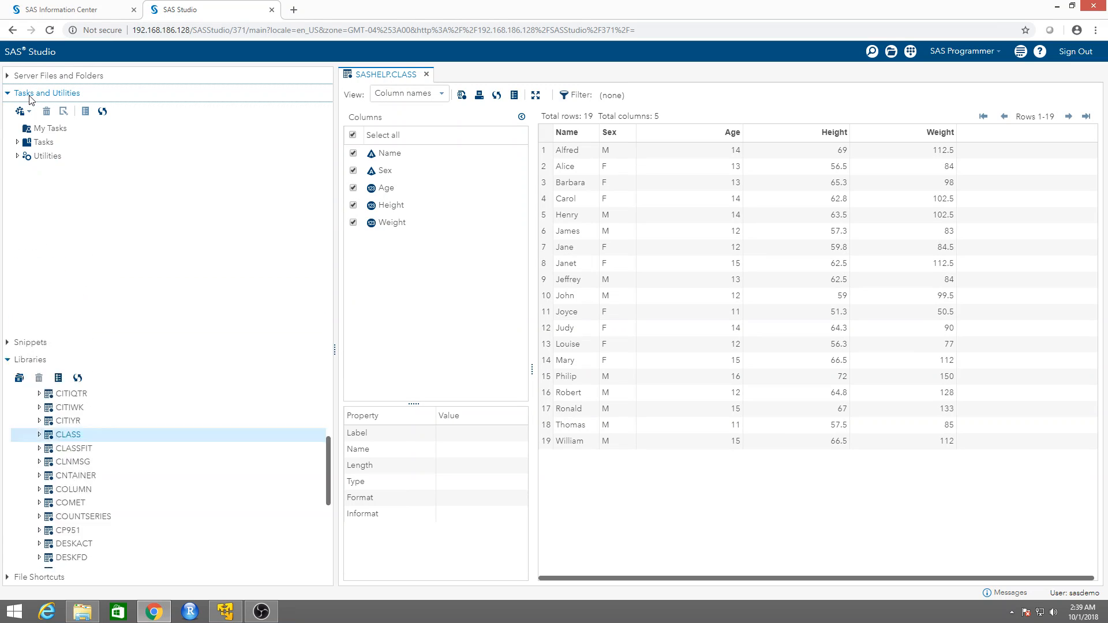
{"action": "left_click", "coordinate": [17, 142]}
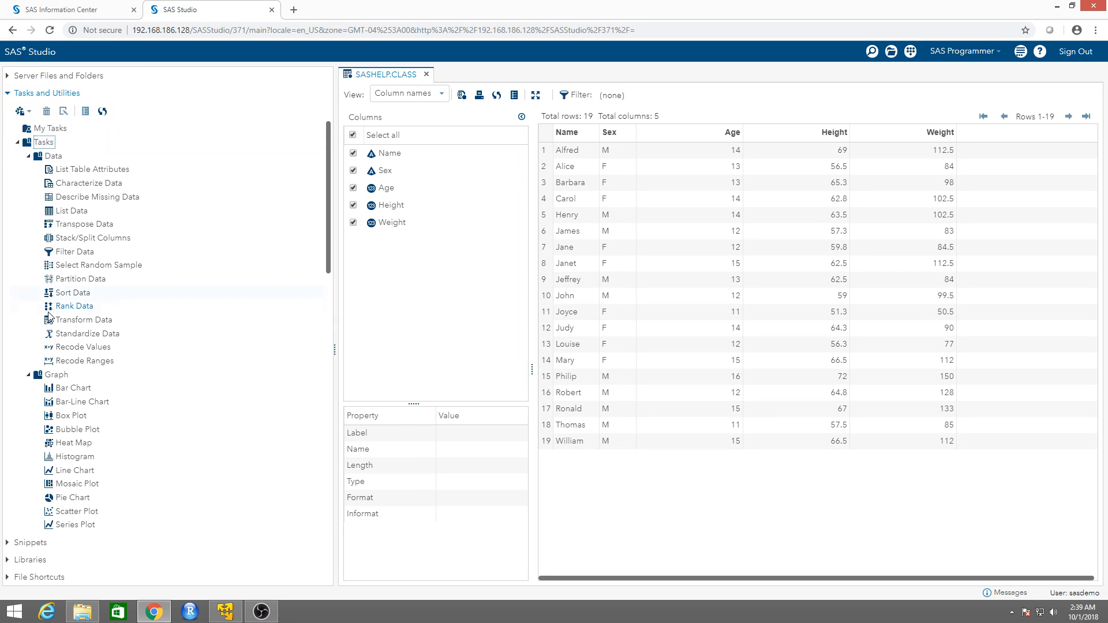
{"action": "scroll", "coordinate": [52, 317], "scroll_direction": "down", "scroll_amount": 2}
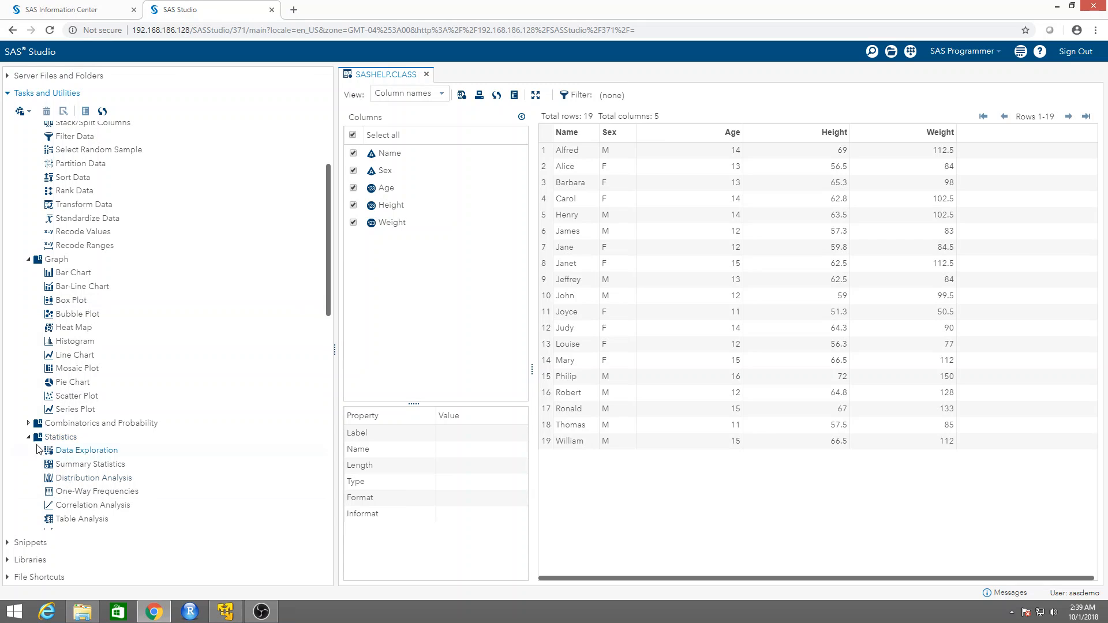
{"action": "left_click", "coordinate": [30, 438]}
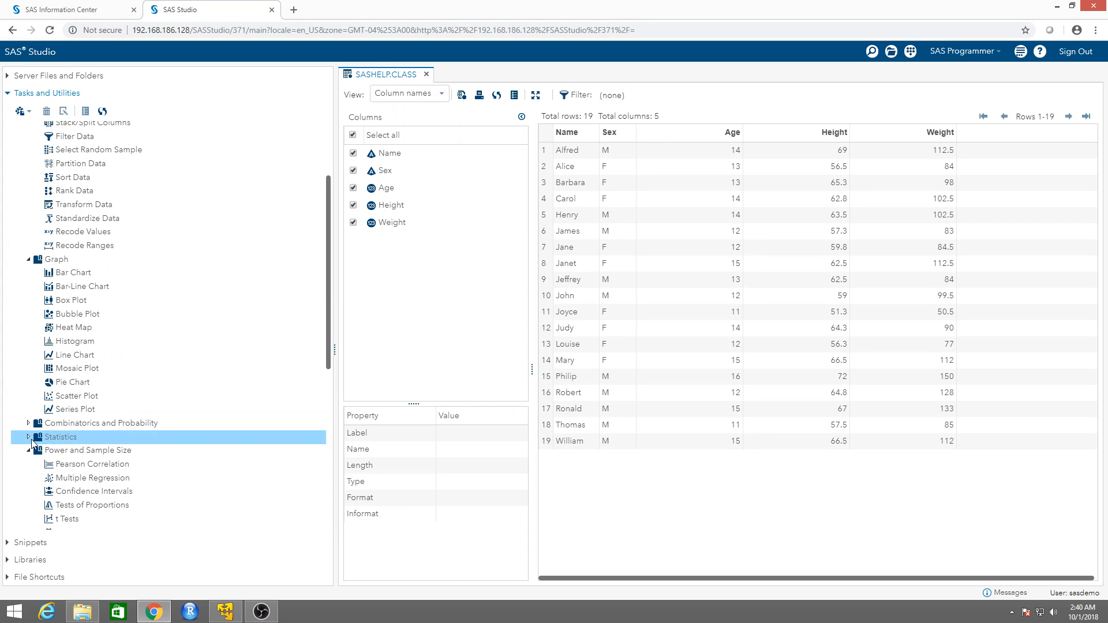
{"action": "left_click", "coordinate": [29, 438]}
{"action": "scroll", "coordinate": [104, 462], "scroll_direction": "down", "scroll_amount": 1}
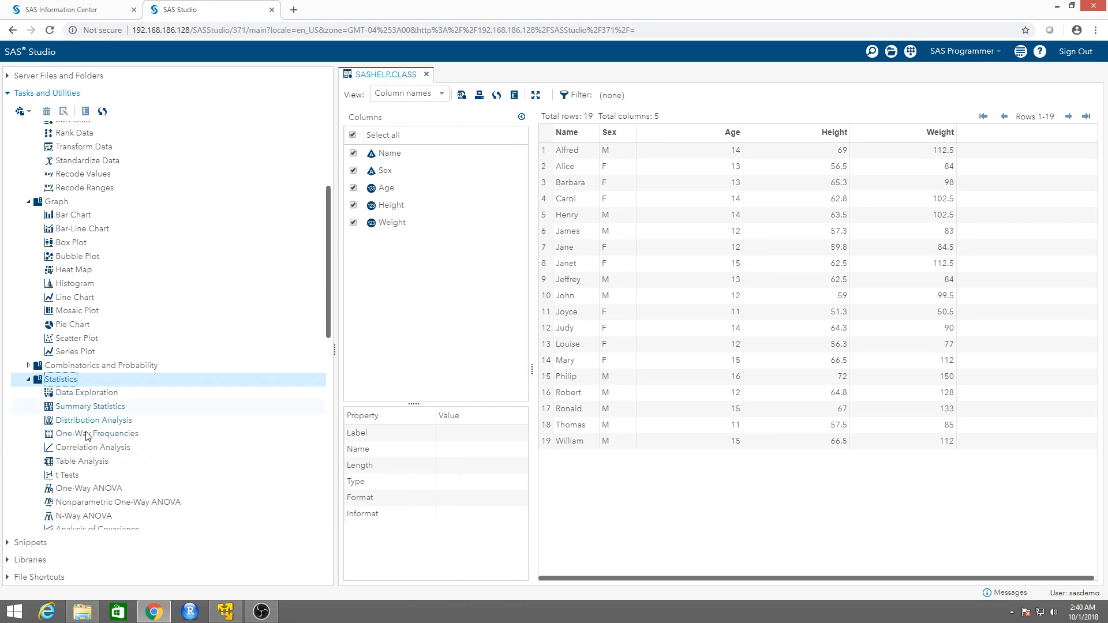
{"action": "scroll", "coordinate": [95, 433], "scroll_direction": "down", "scroll_amount": 2}
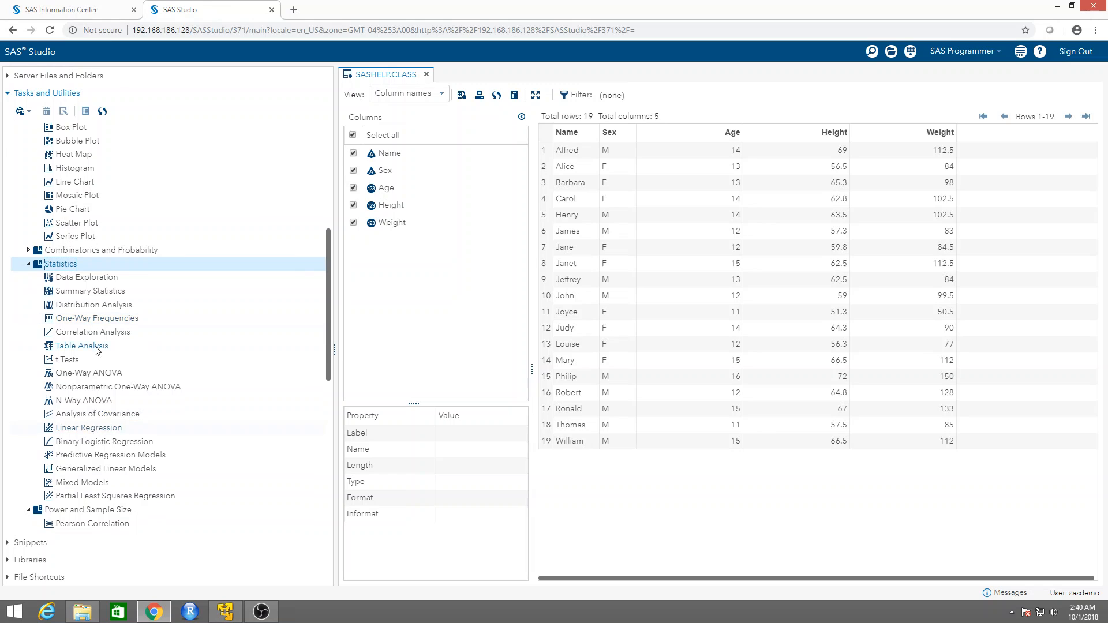
{"action": "double_click", "coordinate": [96, 291]}
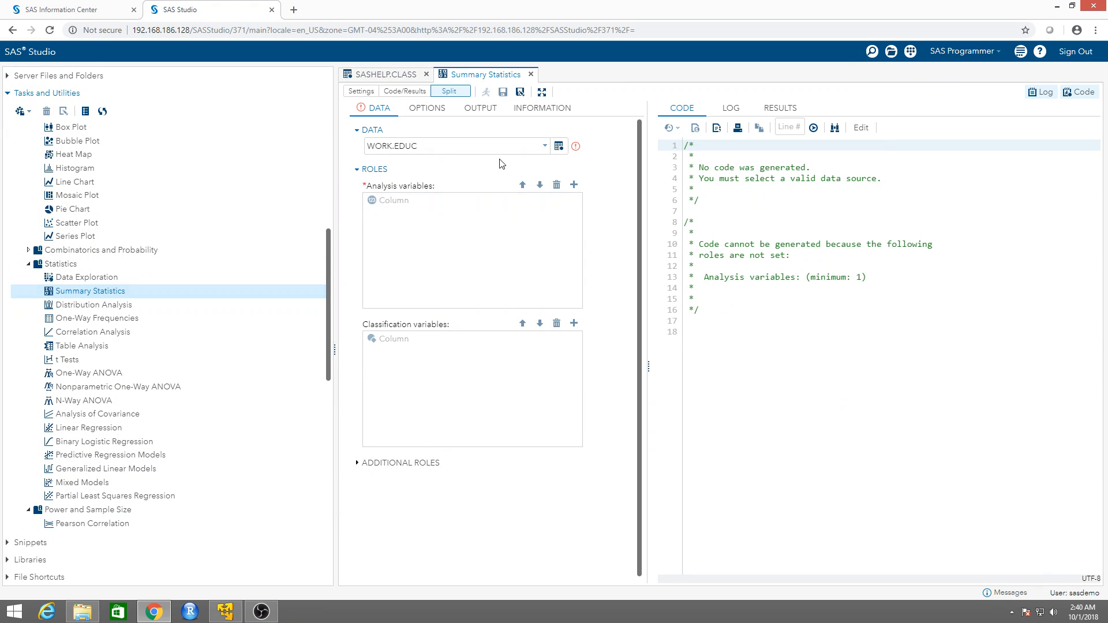
Set SASHELP.CLASS as the task's data source and assign Height as the analysis variable
{"action": "left_click", "coordinate": [559, 147]}
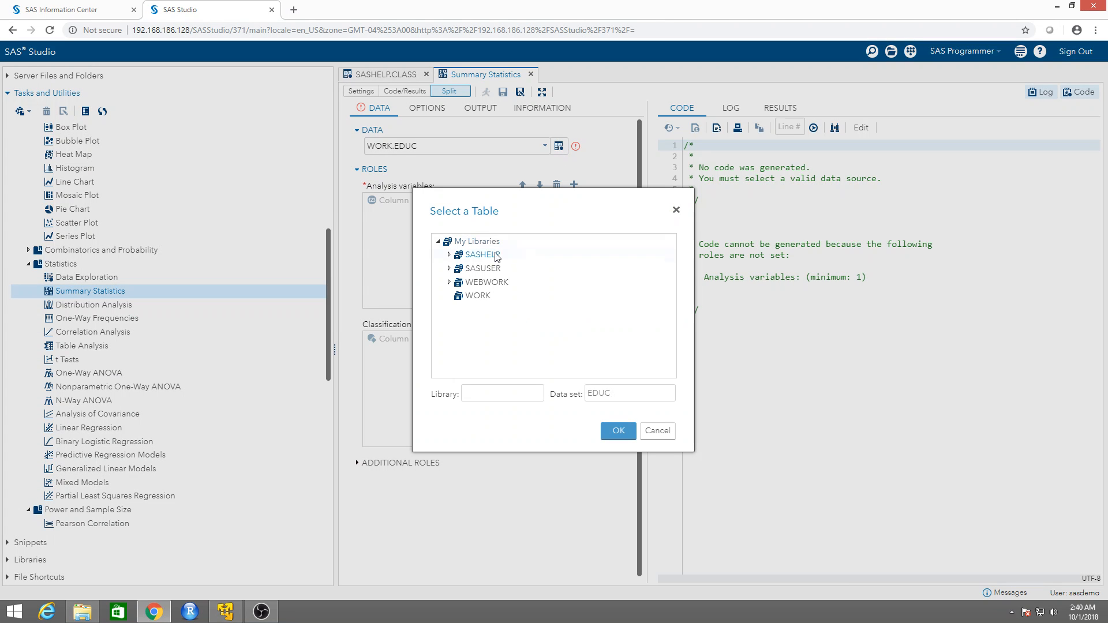
{"action": "left_click", "coordinate": [449, 255]}
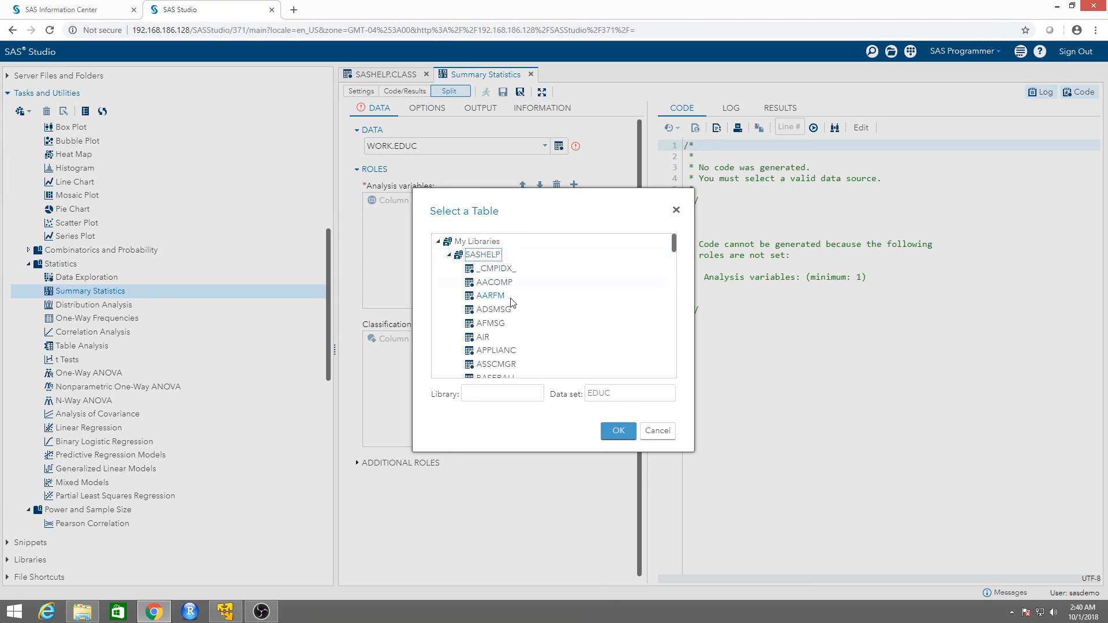
{"action": "scroll", "coordinate": [514, 304], "scroll_direction": "down", "scroll_amount": 3}
{"action": "scroll", "coordinate": [514, 305], "scroll_direction": "down", "scroll_amount": 2}
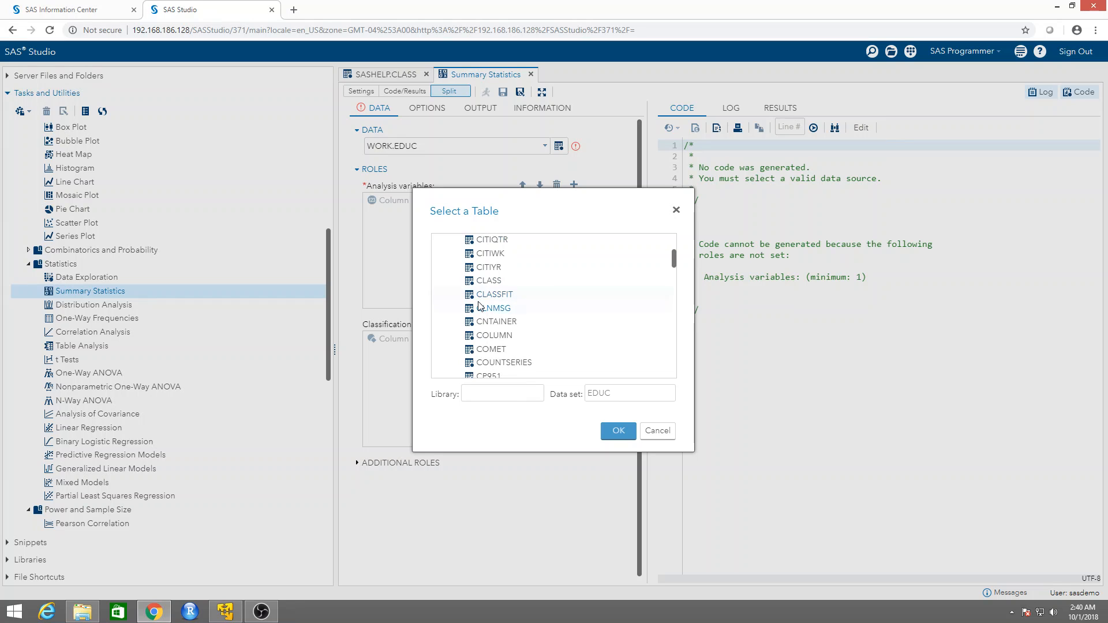
{"action": "left_click", "coordinate": [489, 282]}
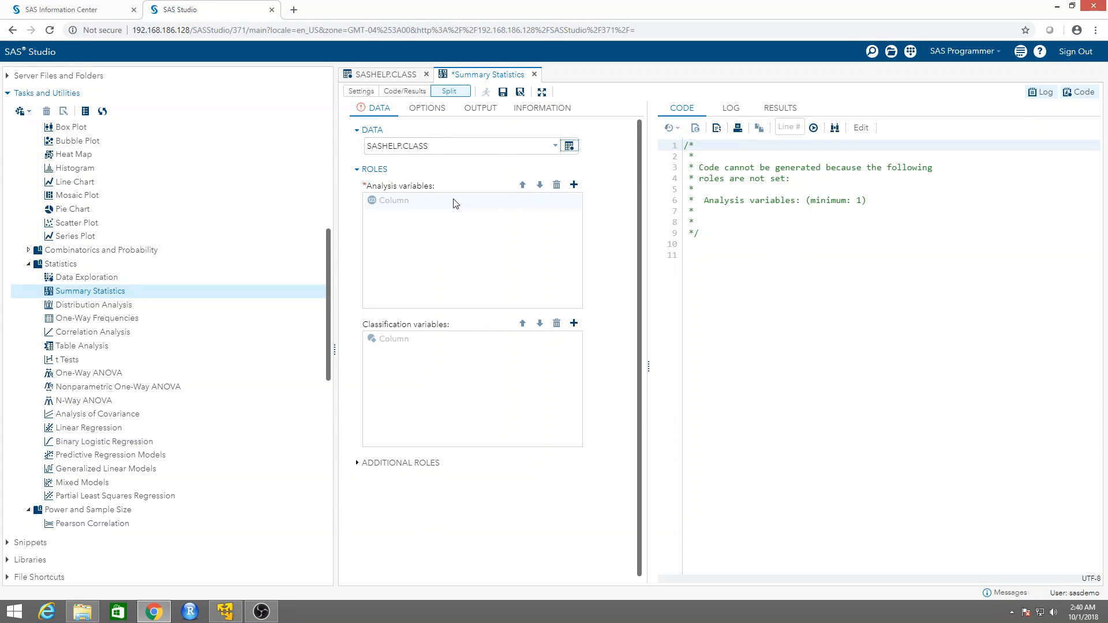
{"action": "left_click", "coordinate": [575, 184]}
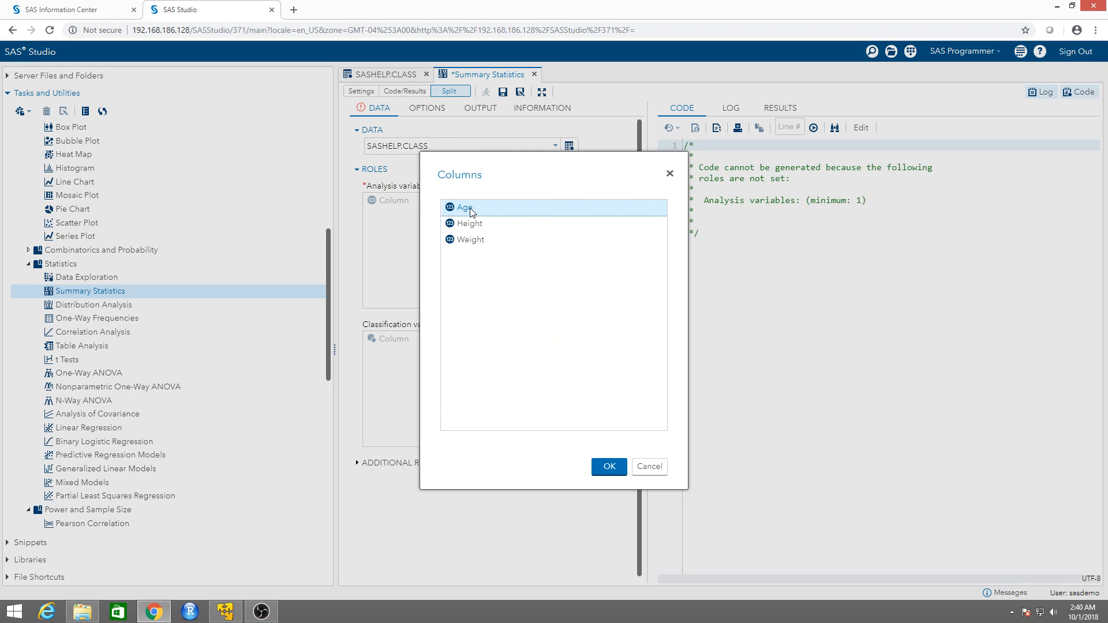
{"action": "double_click", "coordinate": [475, 226]}
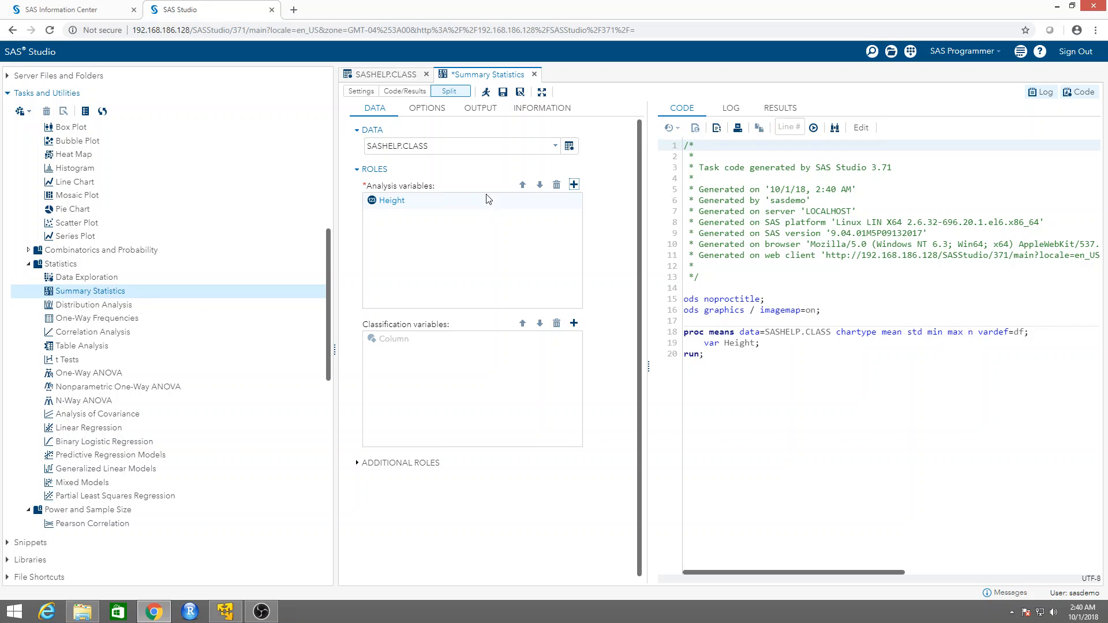
Include the median in the basic statistics and review the additional statistics and percentile options
{"action": "left_click", "coordinate": [428, 114]}
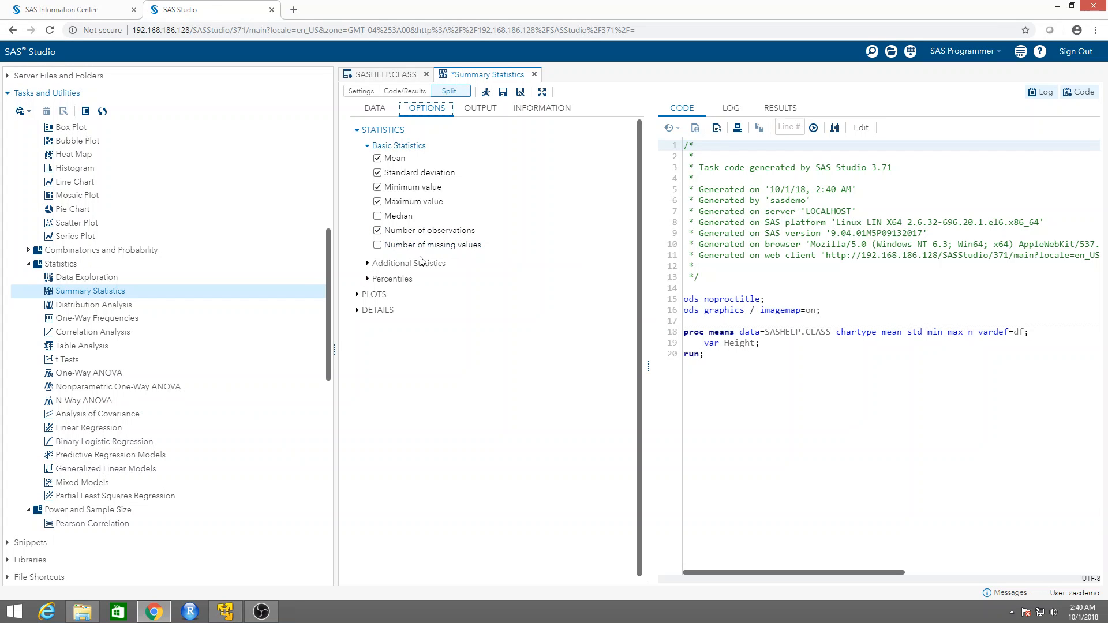
{"action": "left_click", "coordinate": [378, 217]}
{"action": "left_click", "coordinate": [398, 264]}
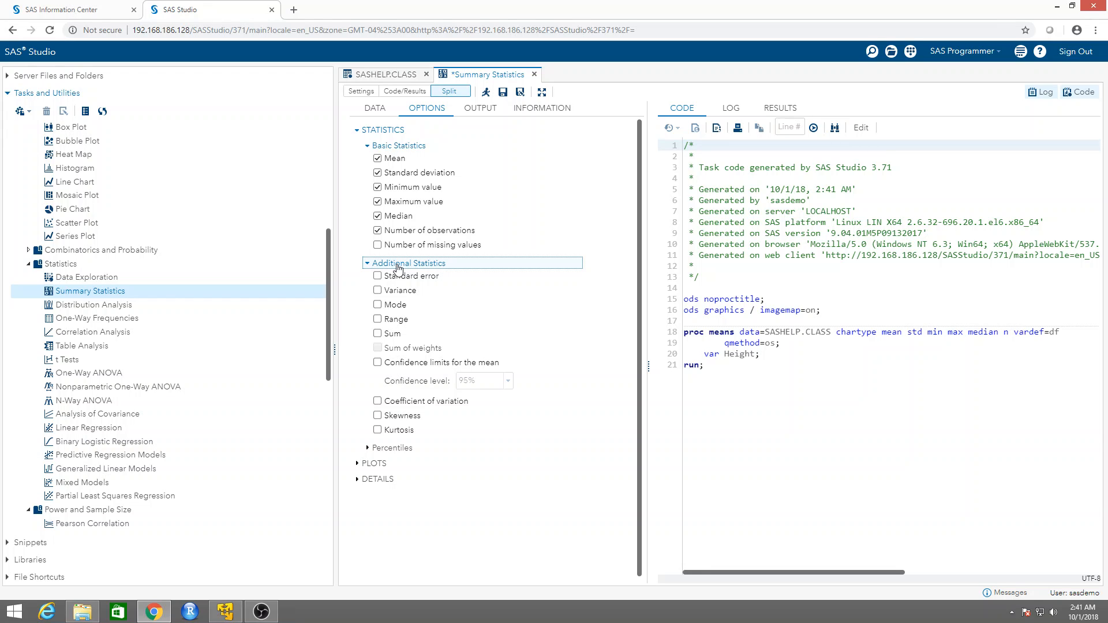
{"action": "left_click", "coordinate": [399, 264]}
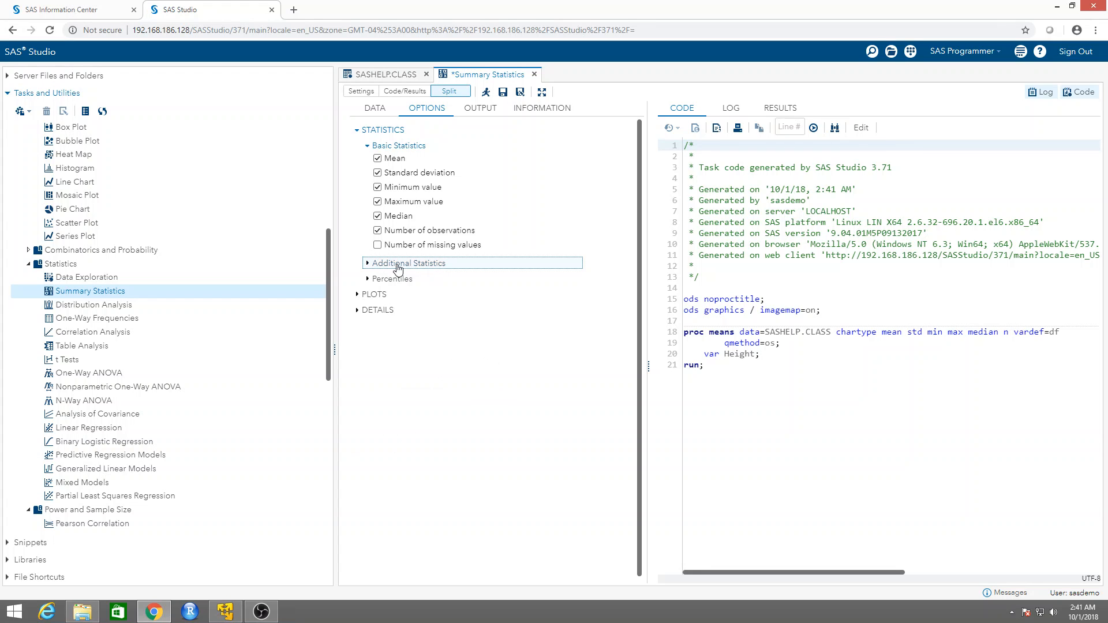
{"action": "left_click", "coordinate": [393, 279]}
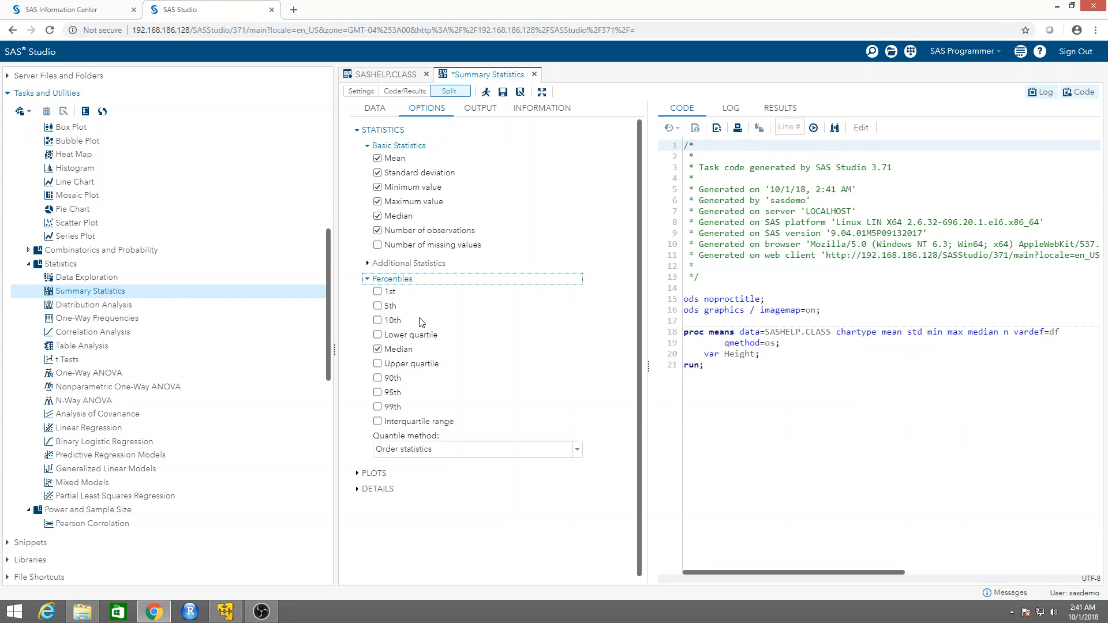
{"action": "left_click", "coordinate": [378, 283]}
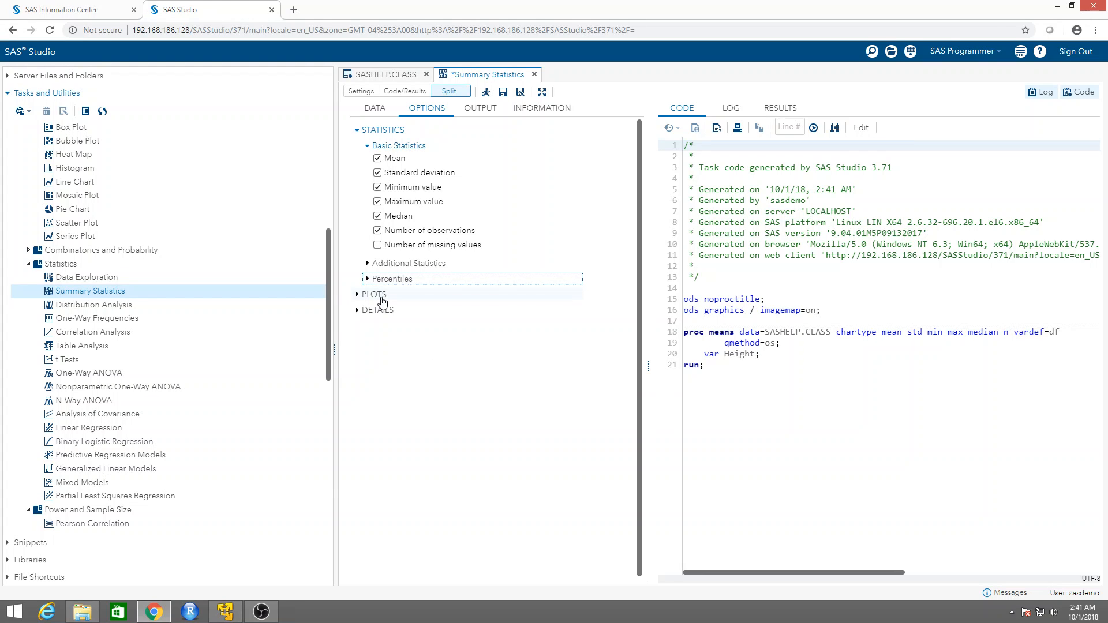
Add a histogram to the summary statistics plots and run the task
{"action": "left_click", "coordinate": [382, 300]}
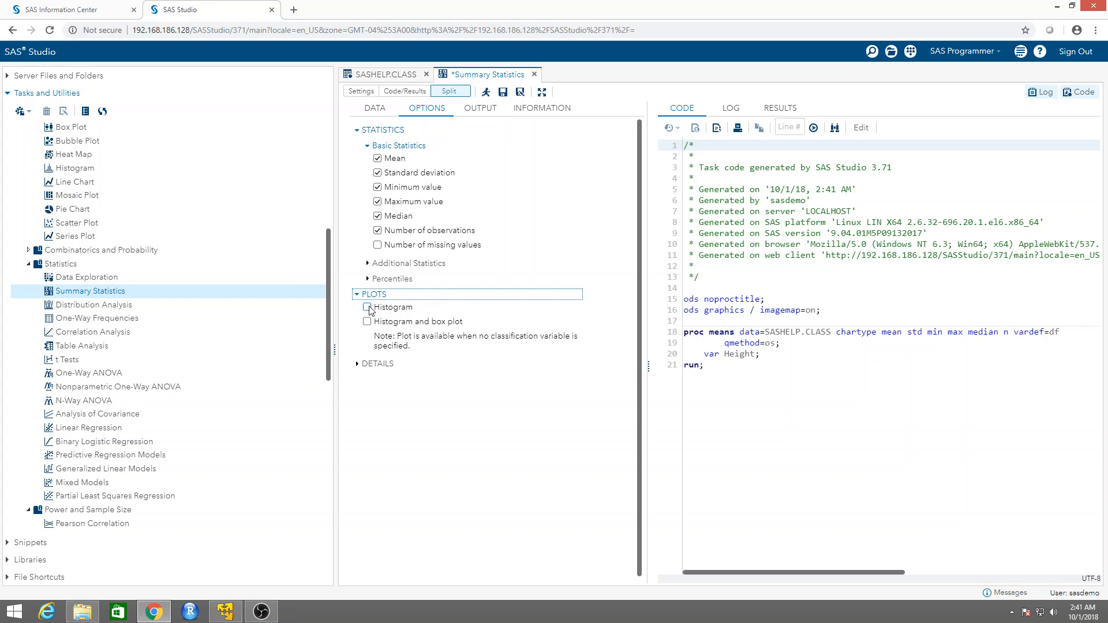
{"action": "left_click", "coordinate": [367, 308]}
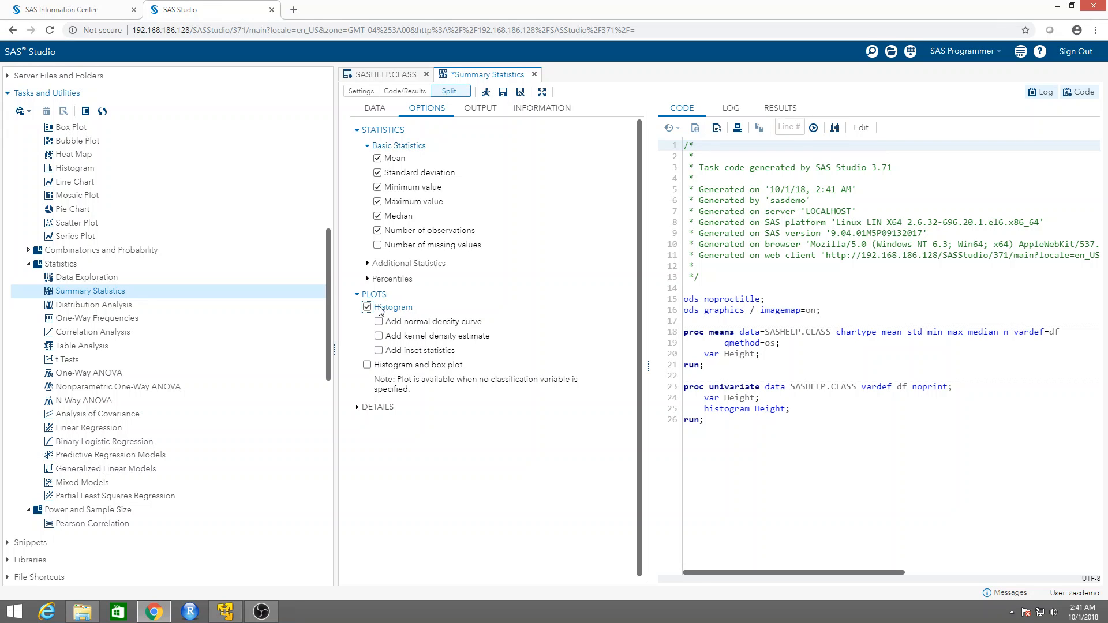
{"action": "left_click", "coordinate": [486, 94]}
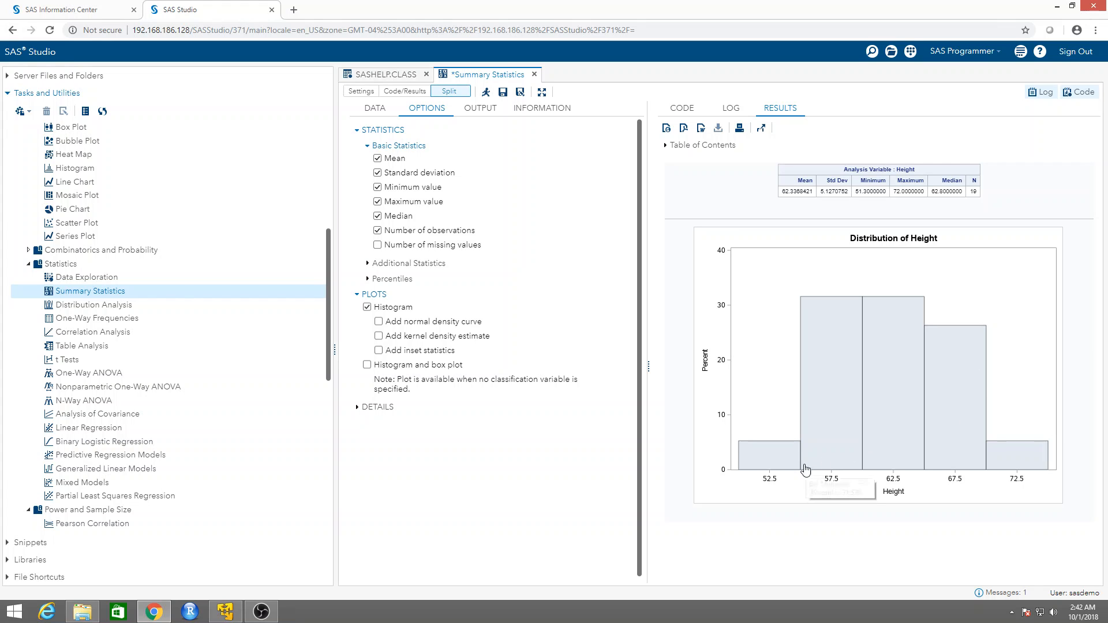
Inspect the bin midpoints and percentages of the bars in the Height histogram
{"action": "mouse_move", "coordinate": [840, 415]}
{"action": "mouse_move", "coordinate": [842, 471]}
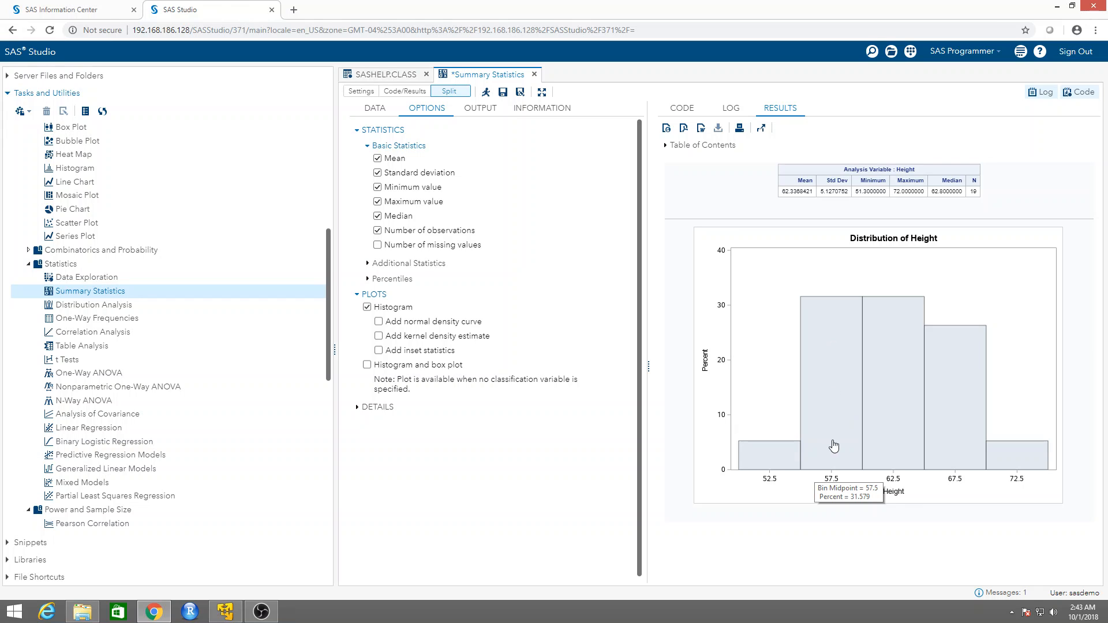
{"action": "mouse_move", "coordinate": [904, 391]}
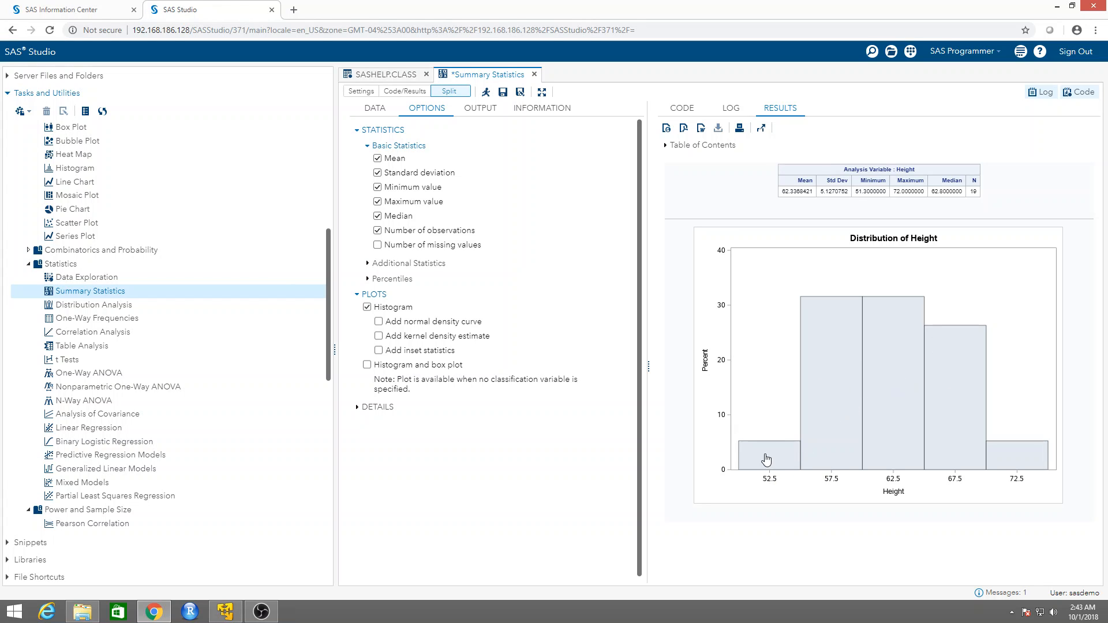
{"action": "mouse_move", "coordinate": [771, 459]}
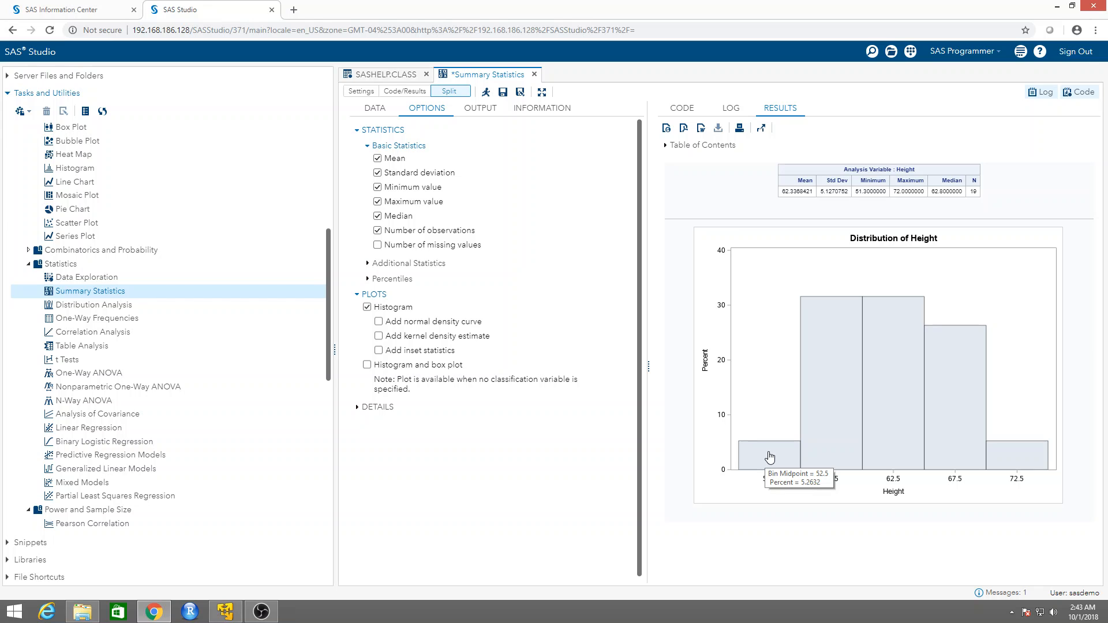
{"action": "mouse_move", "coordinate": [1014, 459]}
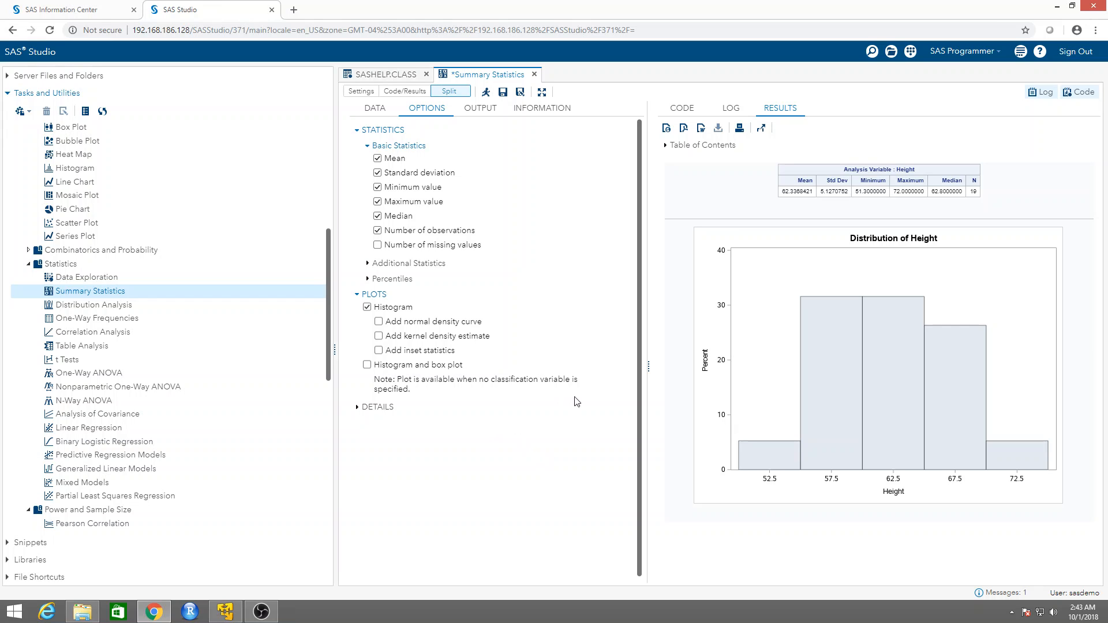
Review the task's standard deviation divisor setting, output data set settings and additional statistics options
{"action": "left_click", "coordinate": [384, 409]}
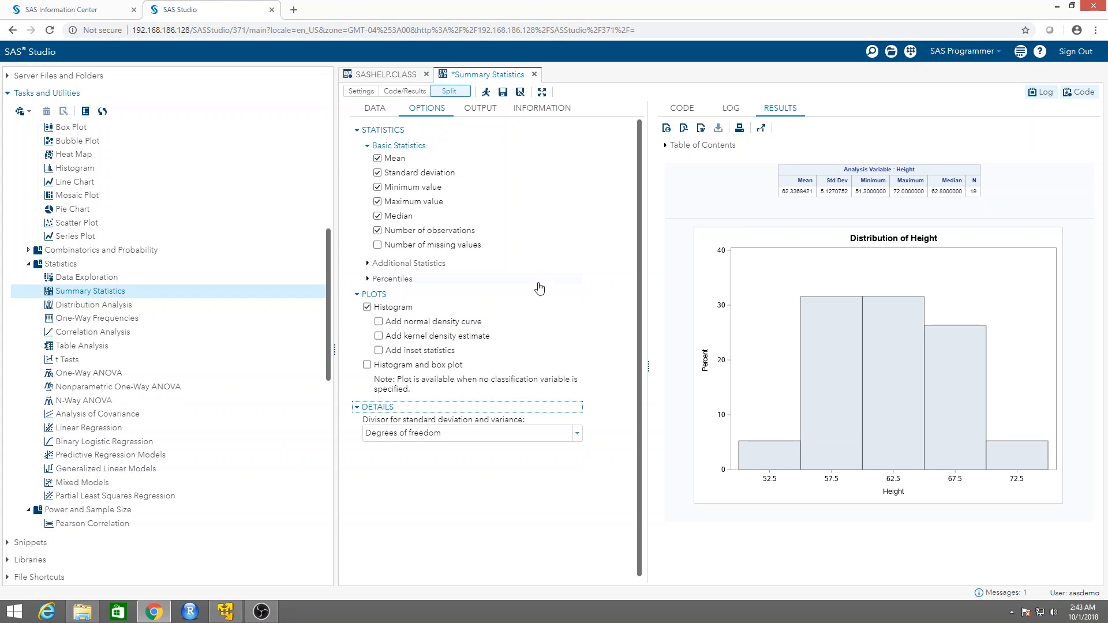
{"action": "left_click", "coordinate": [490, 114]}
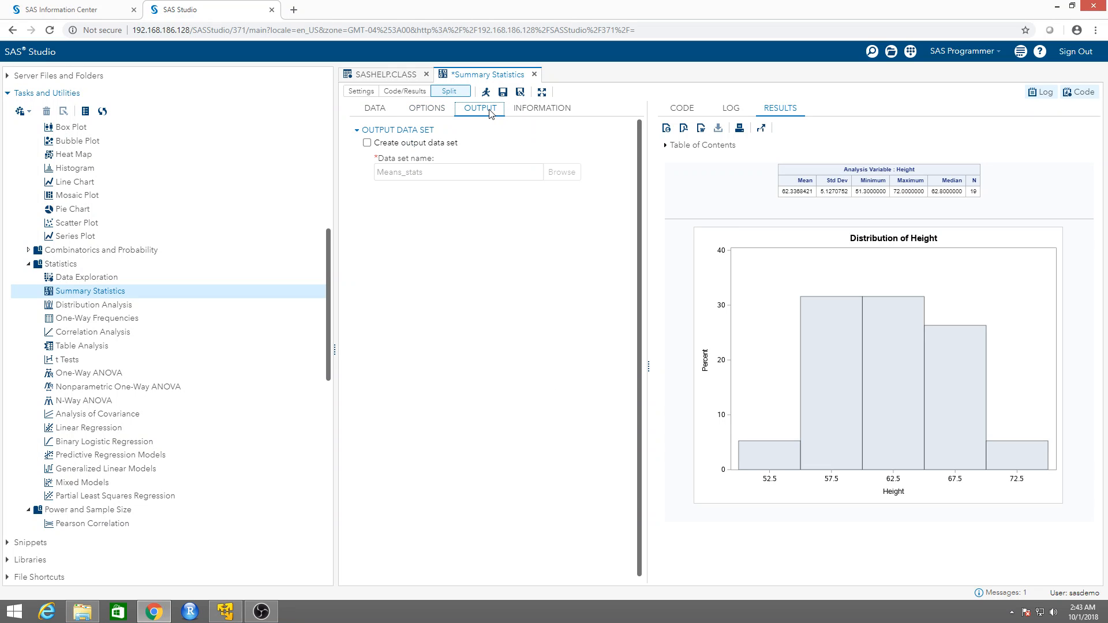
{"action": "left_click", "coordinate": [434, 112]}
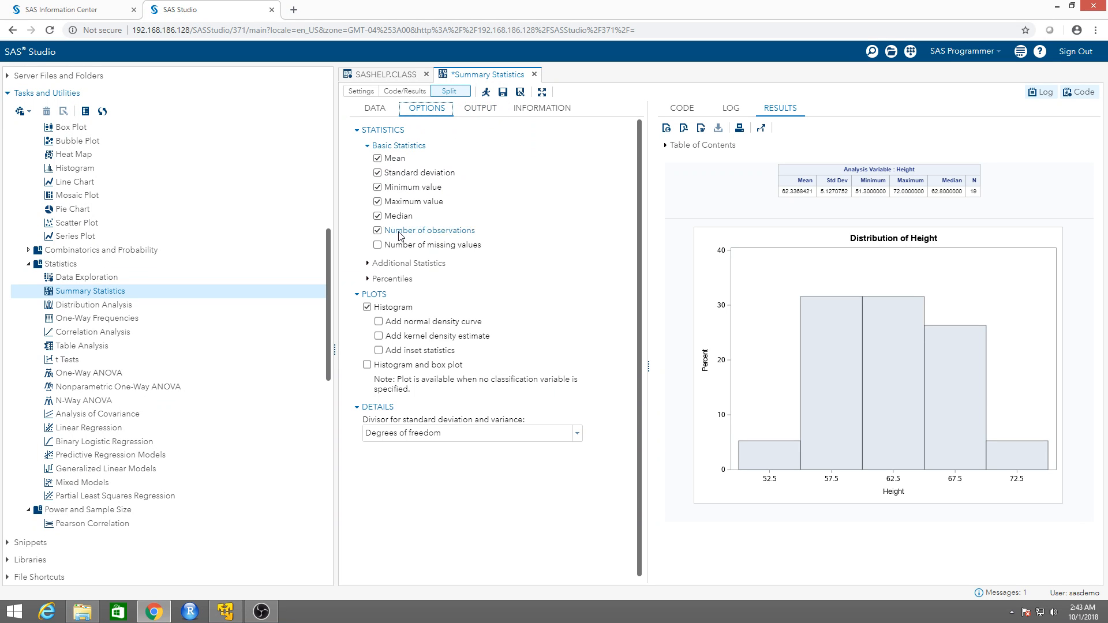
{"action": "left_click", "coordinate": [400, 264]}
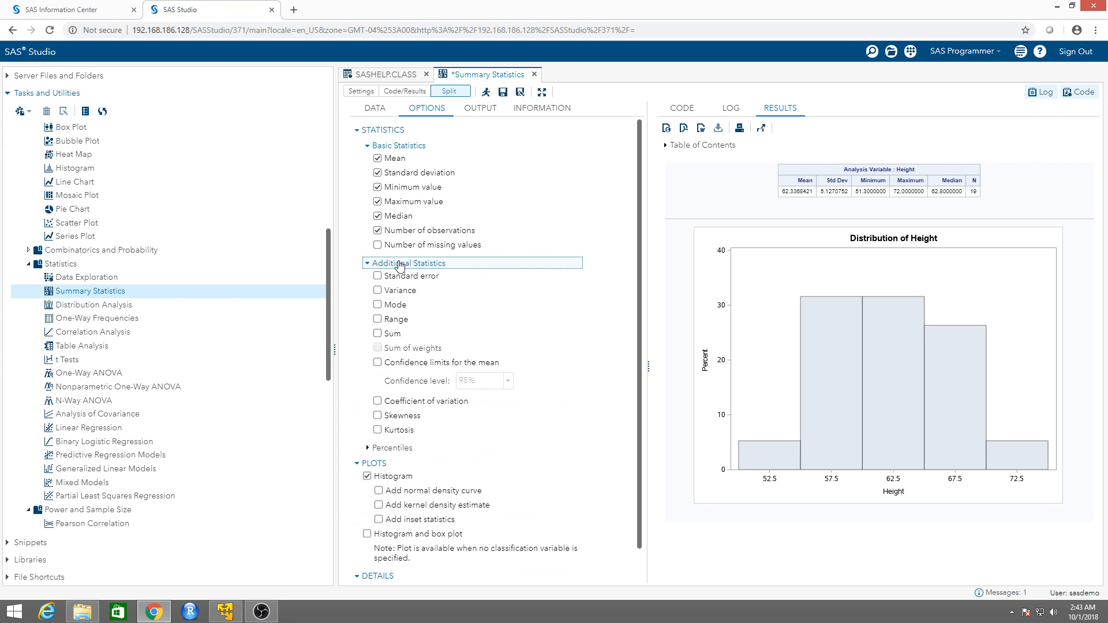
Export the Height summary statistics and histogram results as a PDF, look through the downloaded file and close it
{"action": "left_click", "coordinate": [400, 264]}
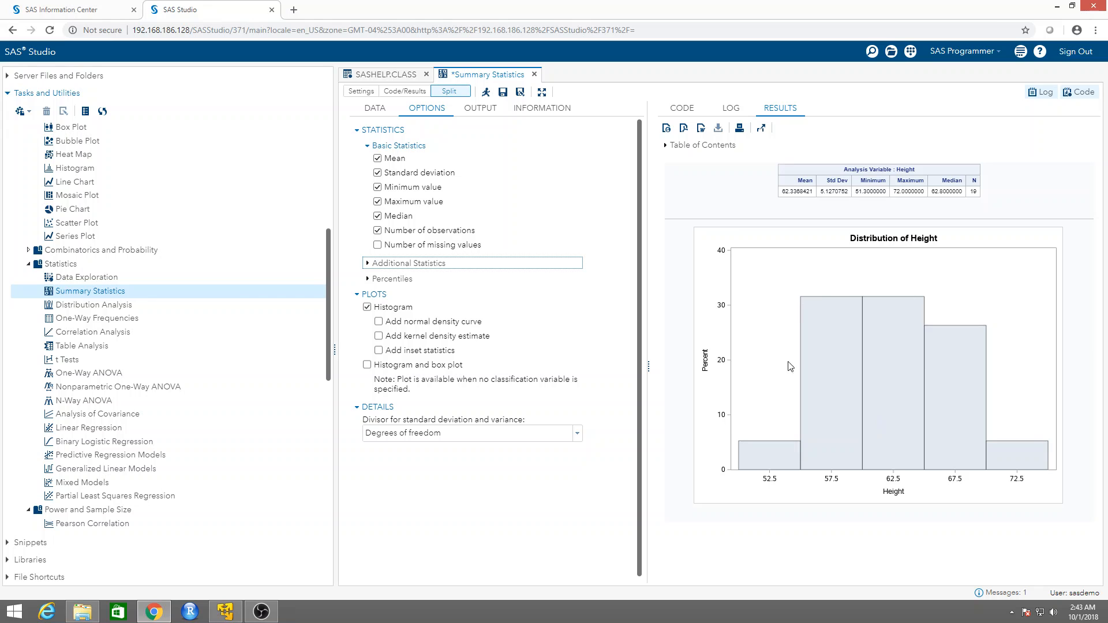
{"action": "mouse_move", "coordinate": [828, 399]}
{"action": "left_click", "coordinate": [683, 127]}
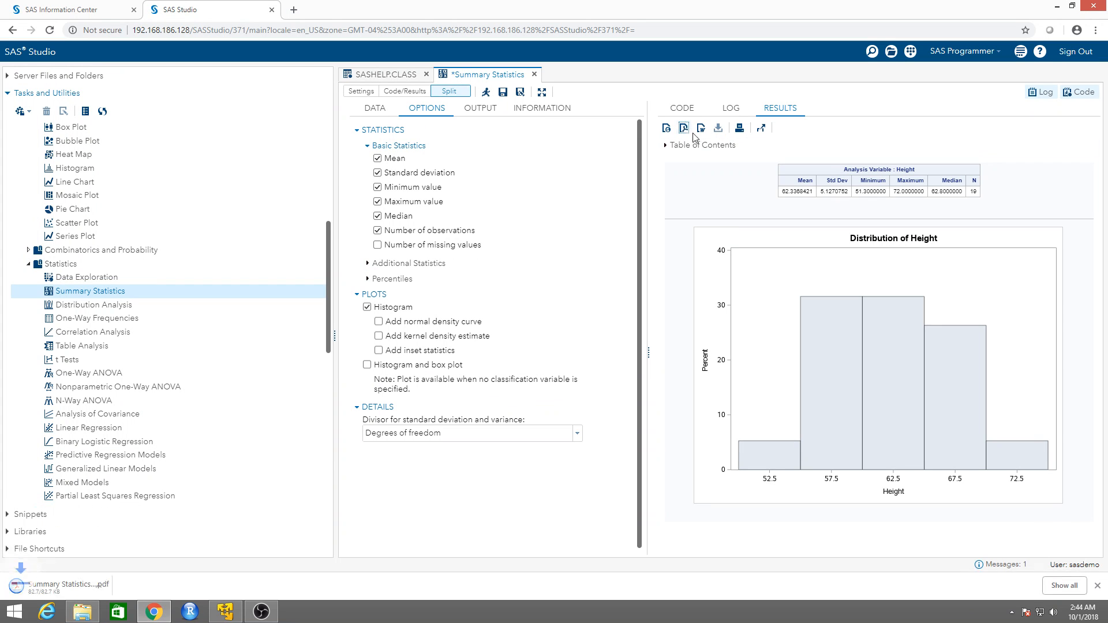
{"action": "left_click", "coordinate": [82, 582]}
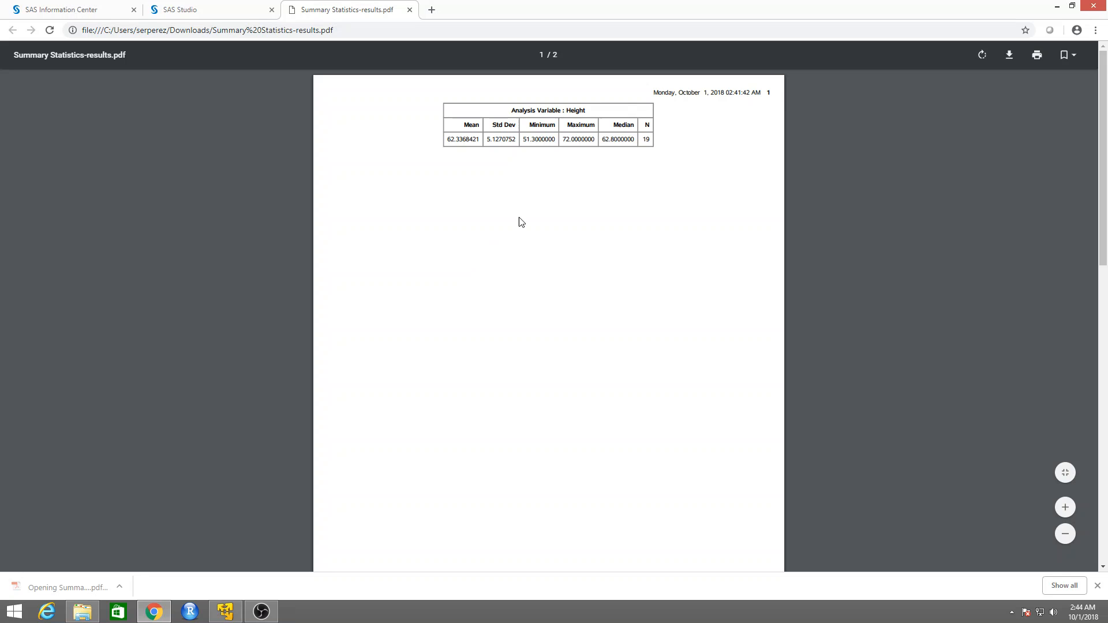
{"action": "scroll", "coordinate": [557, 248], "scroll_direction": "down", "scroll_amount": 3}
{"action": "scroll", "coordinate": [560, 249], "scroll_direction": "down", "scroll_amount": 5}
{"action": "scroll", "coordinate": [559, 248], "scroll_direction": "up", "scroll_amount": 8}
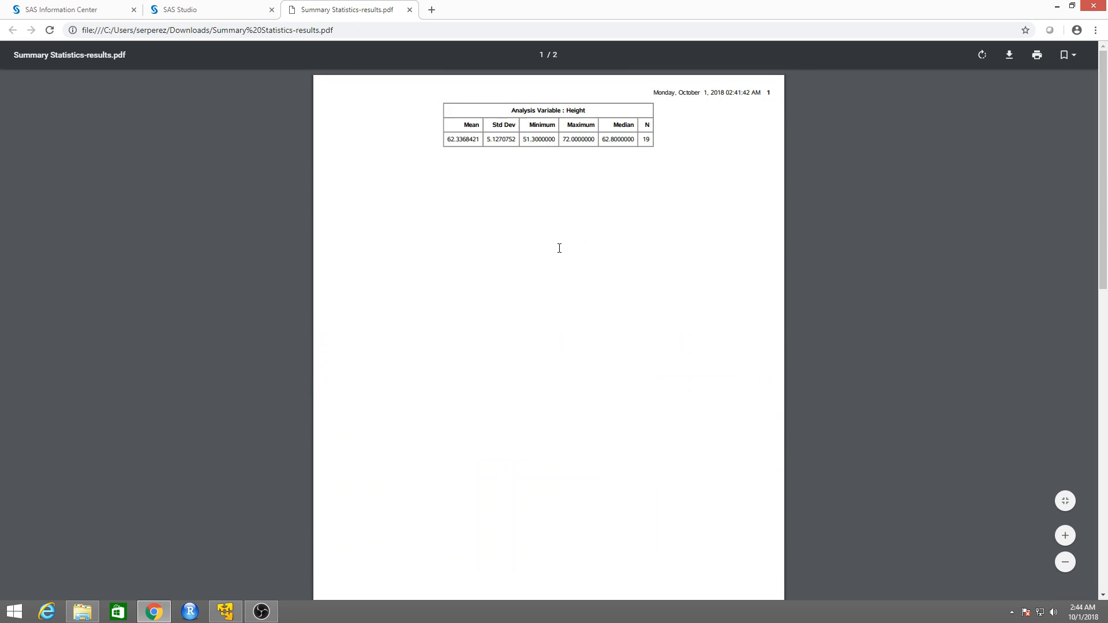
{"action": "left_click", "coordinate": [410, 10]}
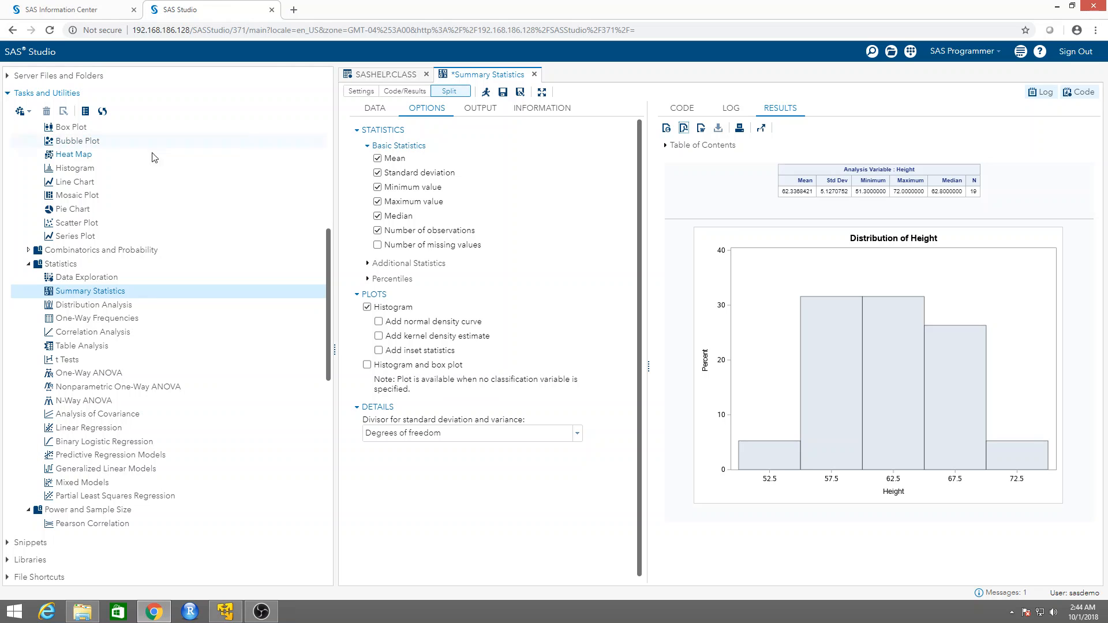
Assign Sex as the classification variable of the Summary Statistics task
{"action": "left_click", "coordinate": [374, 110]}
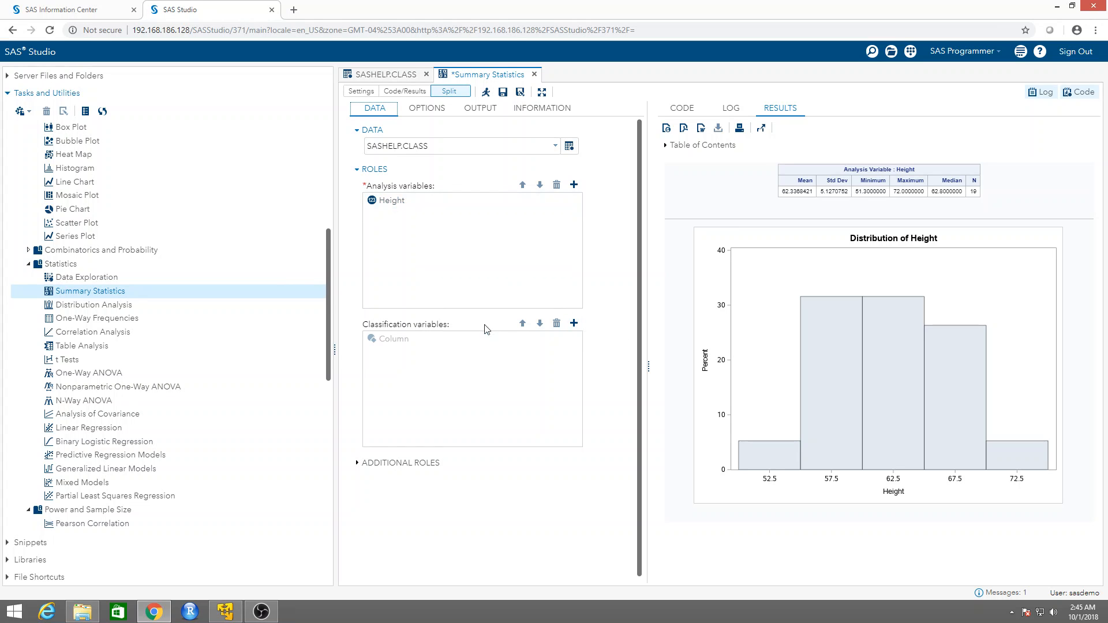
{"action": "left_click", "coordinate": [574, 323]}
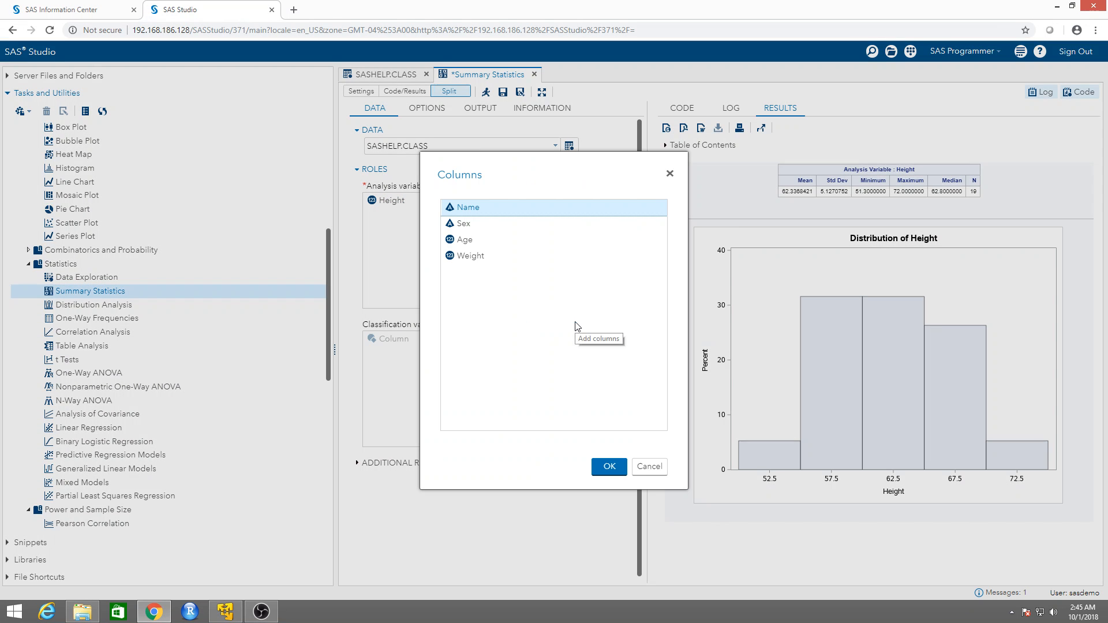
{"action": "double_click", "coordinate": [463, 225]}
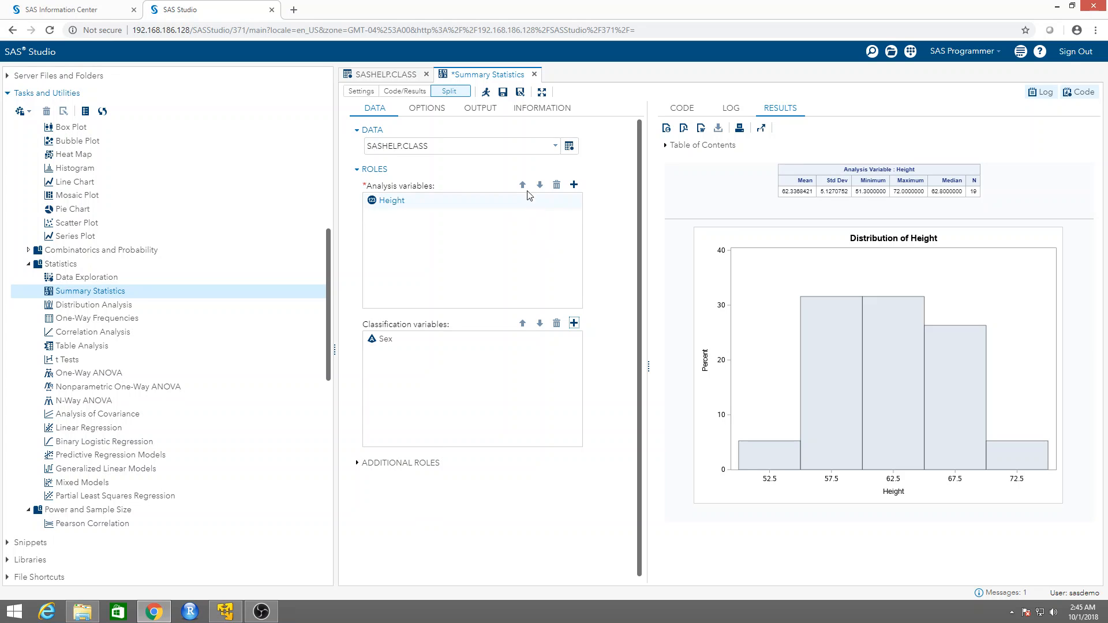
Add a comparative box plot to the Summary Statistics plots and run the task
{"action": "left_click", "coordinate": [428, 112]}
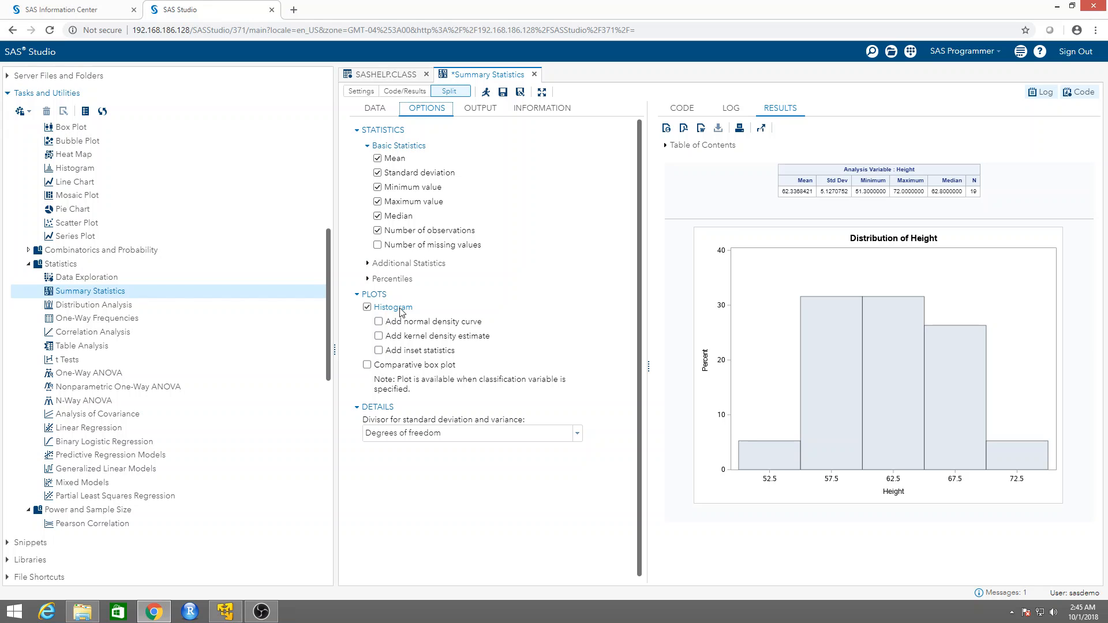
{"action": "left_click", "coordinate": [368, 366]}
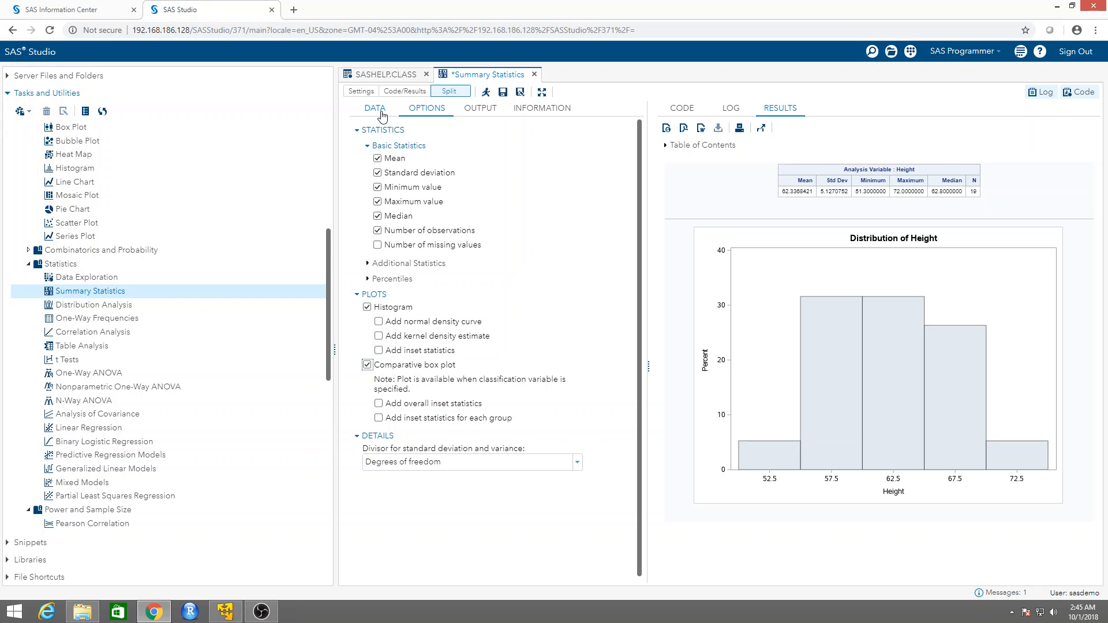
{"action": "left_click", "coordinate": [486, 93]}
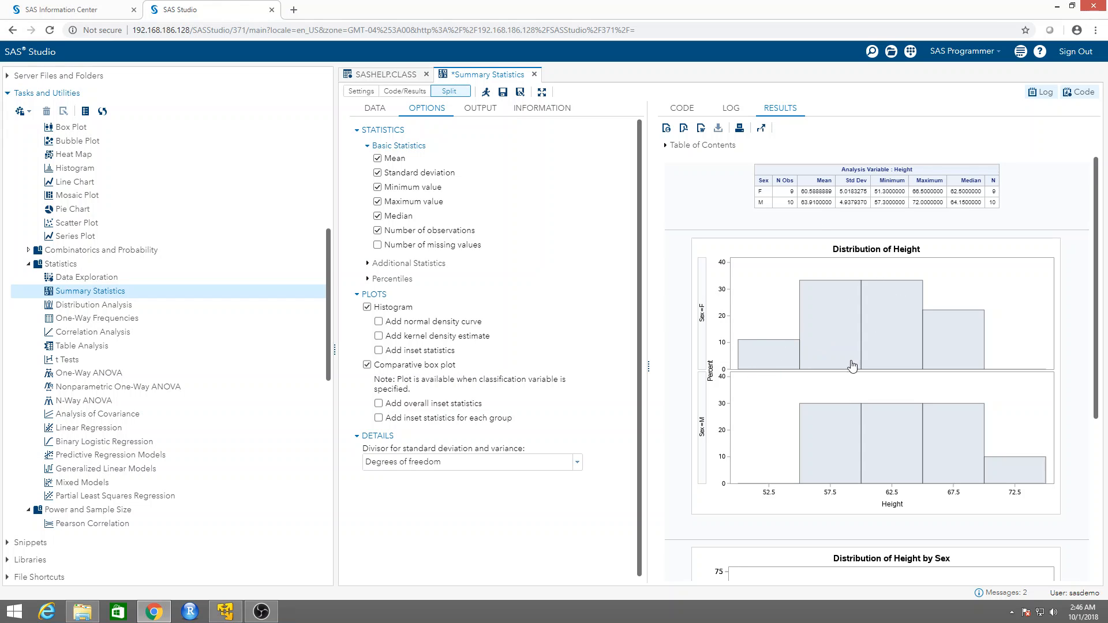
Examine the bar values in the Height histograms for each sex and the comparative box plot of Height by Sex
{"action": "mouse_move", "coordinate": [880, 330]}
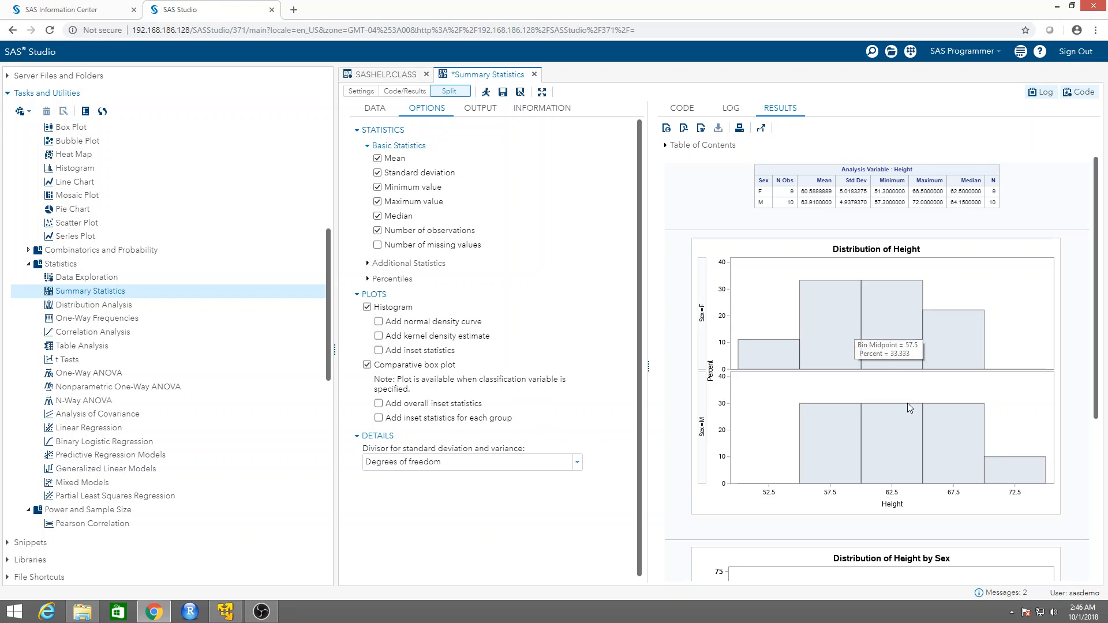
{"action": "mouse_move", "coordinate": [940, 449]}
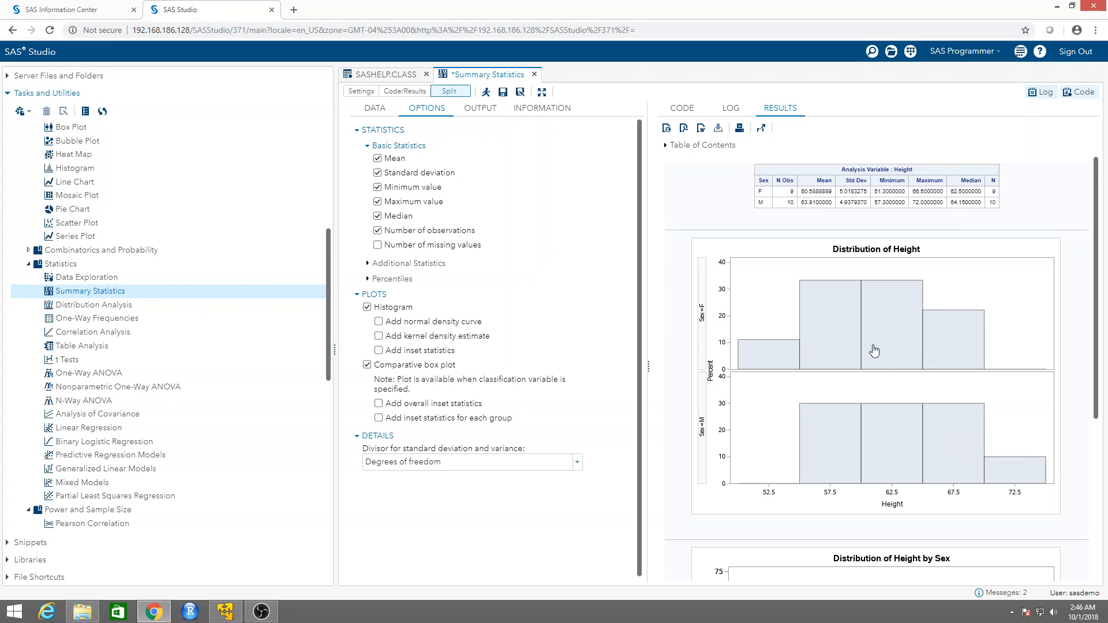
{"action": "scroll", "coordinate": [863, 346], "scroll_direction": "down", "scroll_amount": 5}
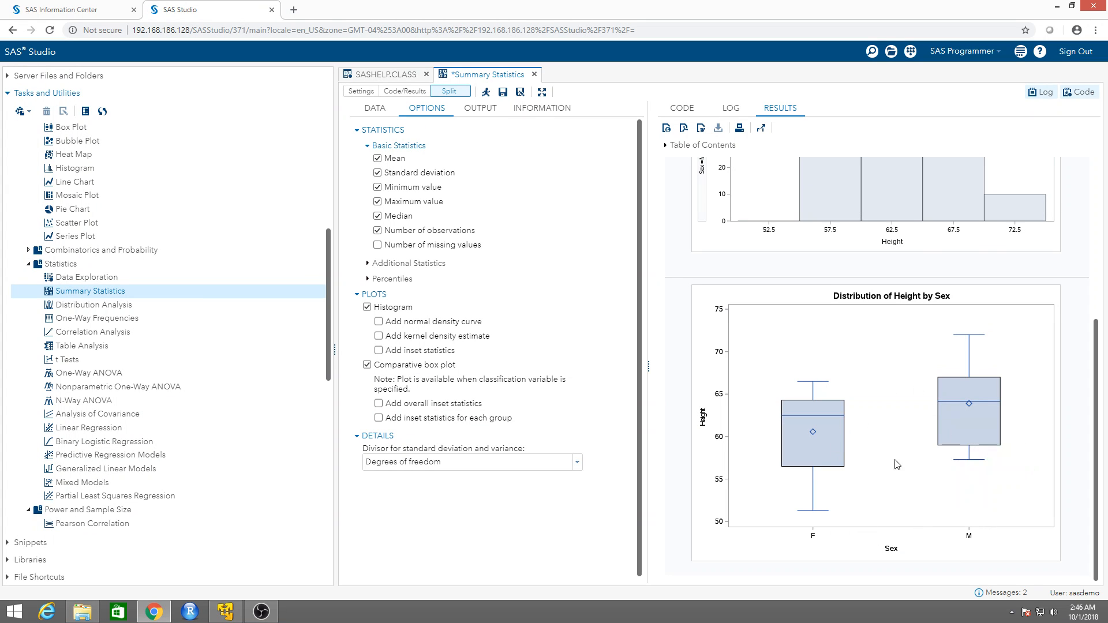
{"action": "mouse_move", "coordinate": [794, 427]}
{"action": "scroll", "coordinate": [803, 288], "scroll_direction": "up", "scroll_amount": 1}
{"action": "scroll", "coordinate": [803, 288], "scroll_direction": "up", "scroll_amount": 5}
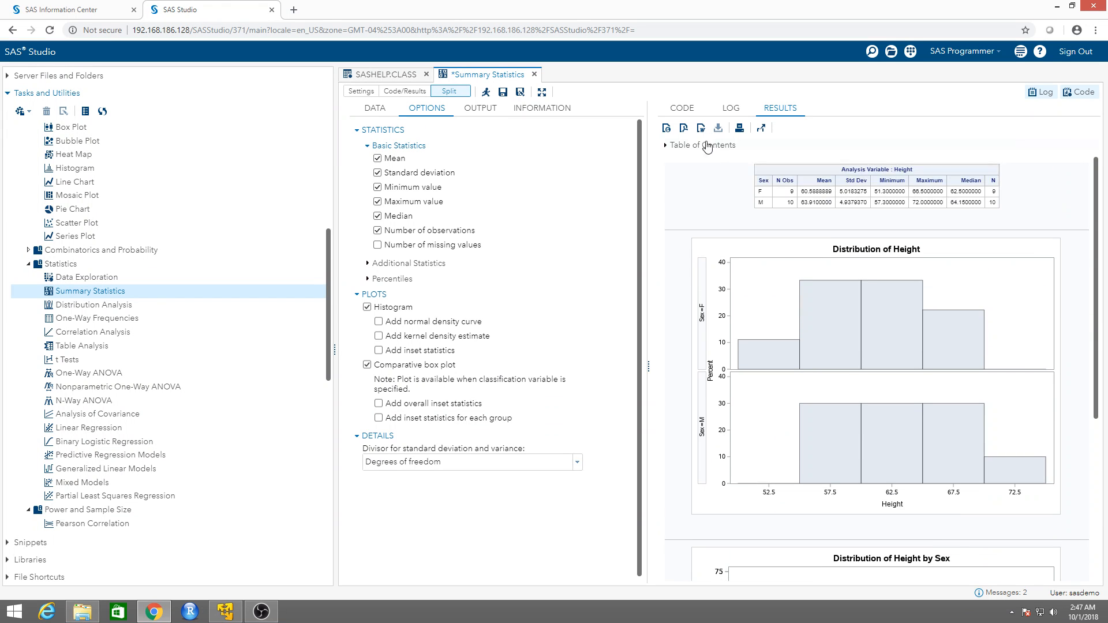
Export the results grouped by Sex as a PDF, look through its pages and return to the task's data roles
{"action": "left_click", "coordinate": [683, 128]}
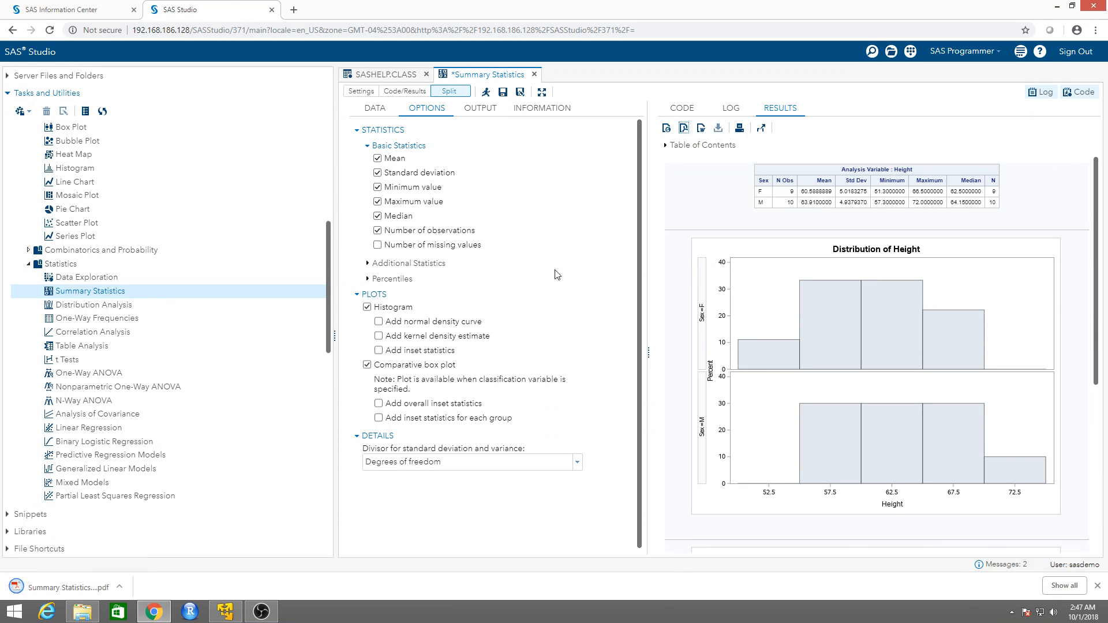
{"action": "left_click", "coordinate": [67, 588]}
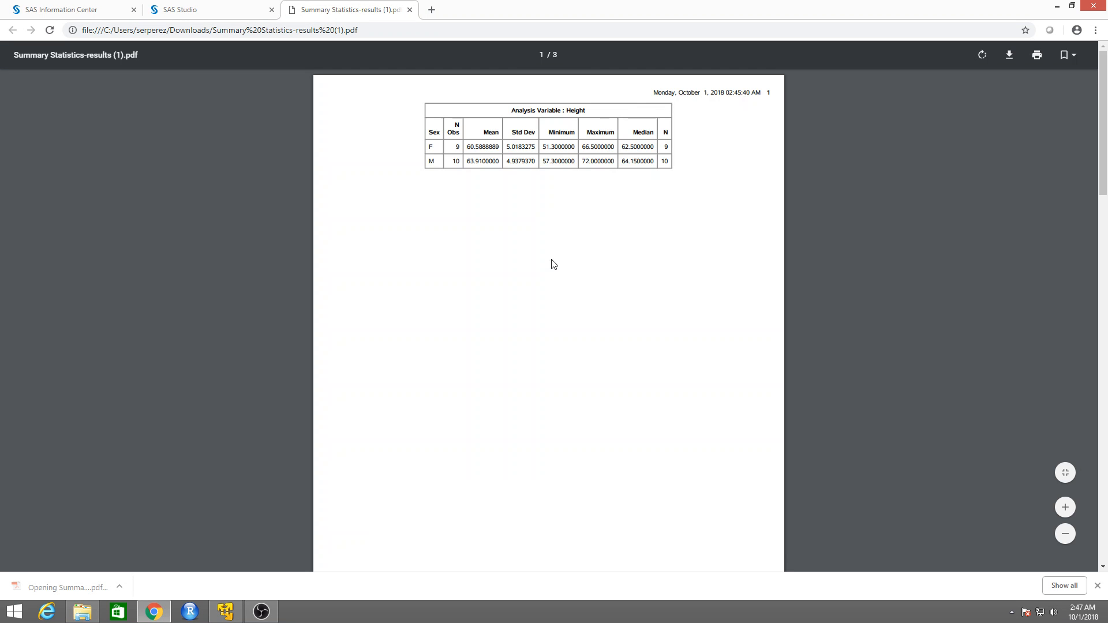
{"action": "scroll", "coordinate": [551, 260], "scroll_direction": "down", "scroll_amount": 15}
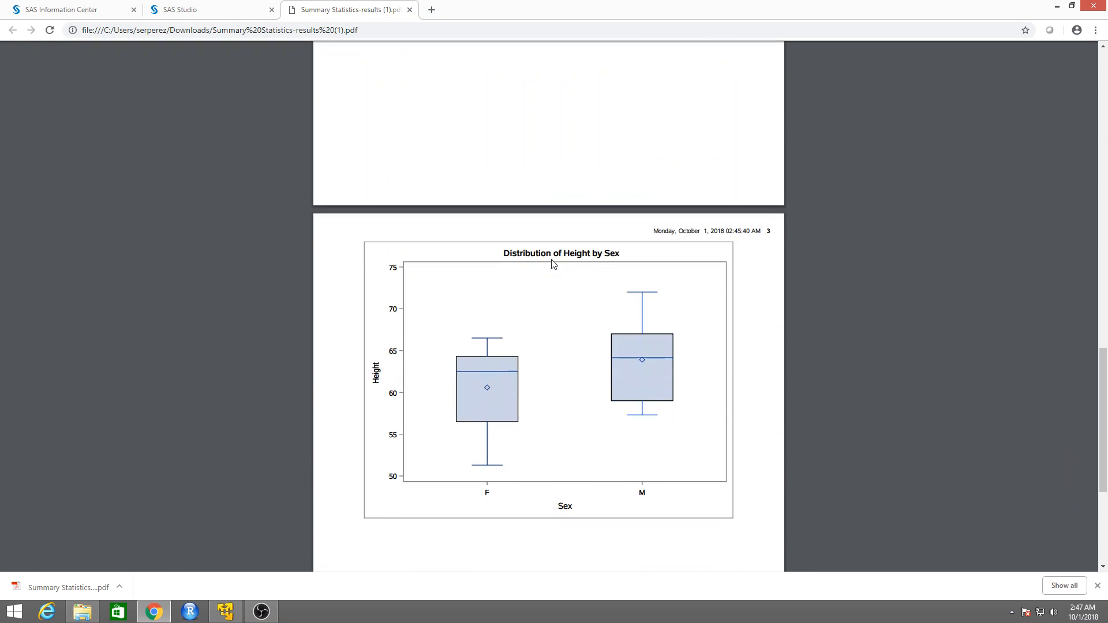
{"action": "scroll", "coordinate": [553, 264], "scroll_direction": "down", "scroll_amount": 4}
{"action": "scroll", "coordinate": [553, 263], "scroll_direction": "up", "scroll_amount": 18}
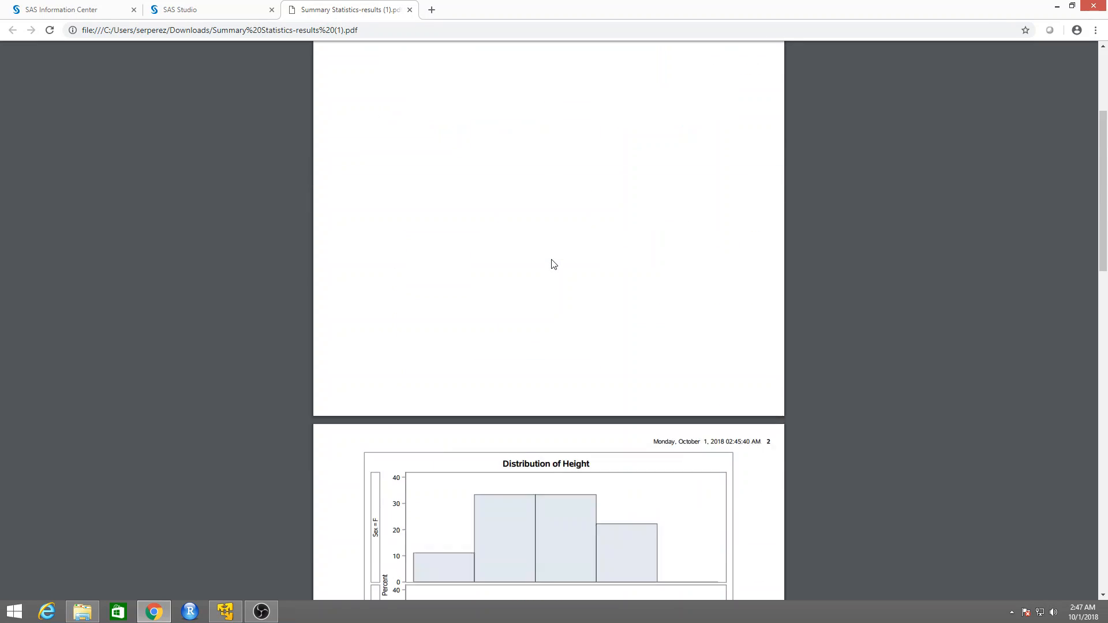
{"action": "scroll", "coordinate": [553, 264], "scroll_direction": "up", "scroll_amount": 5}
{"action": "left_click", "coordinate": [409, 9]}
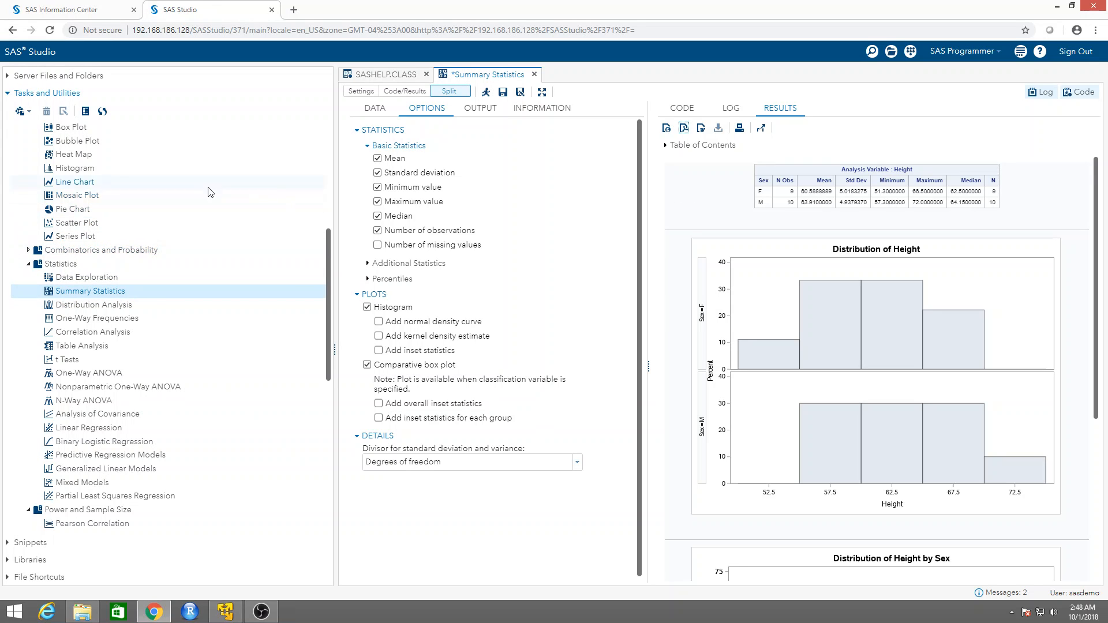
{"action": "left_click", "coordinate": [385, 111]}
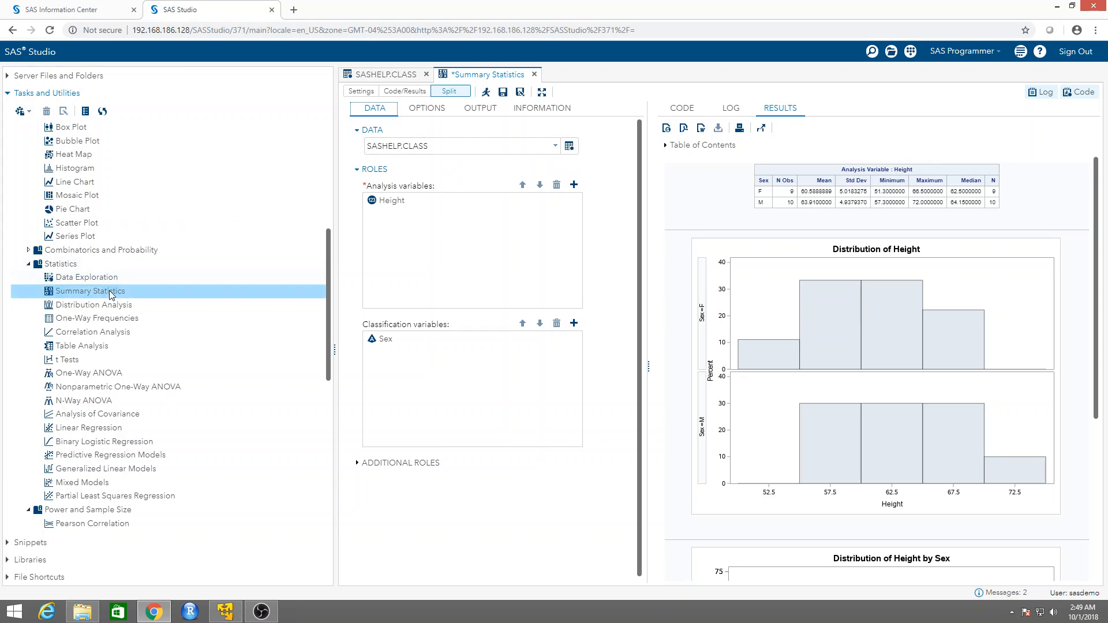
Open the One-Way Frequencies task on the SASHELP.CLASS table and assign Sex as its analysis variable
{"action": "left_click", "coordinate": [112, 321]}
{"action": "double_click", "coordinate": [112, 321]}
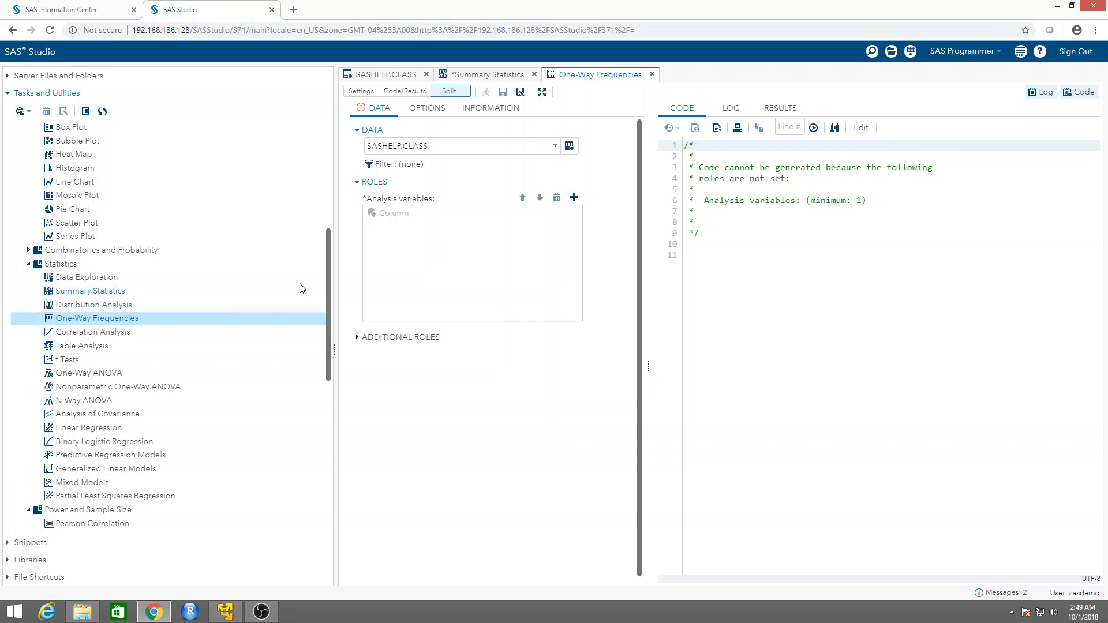
{"action": "left_click", "coordinate": [572, 149]}
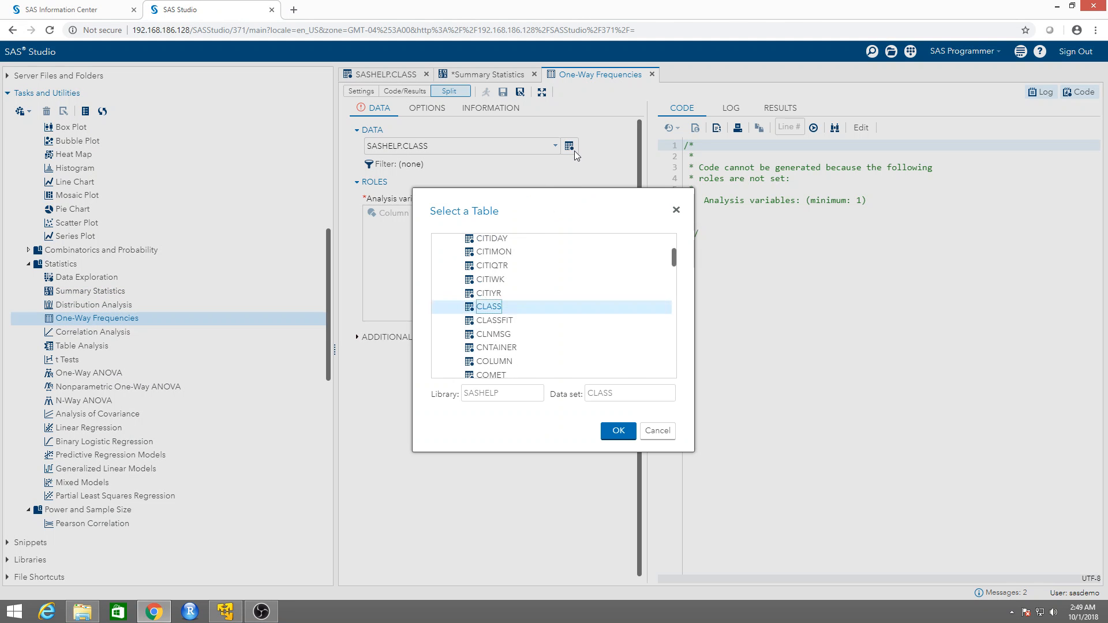
{"action": "double_click", "coordinate": [484, 307]}
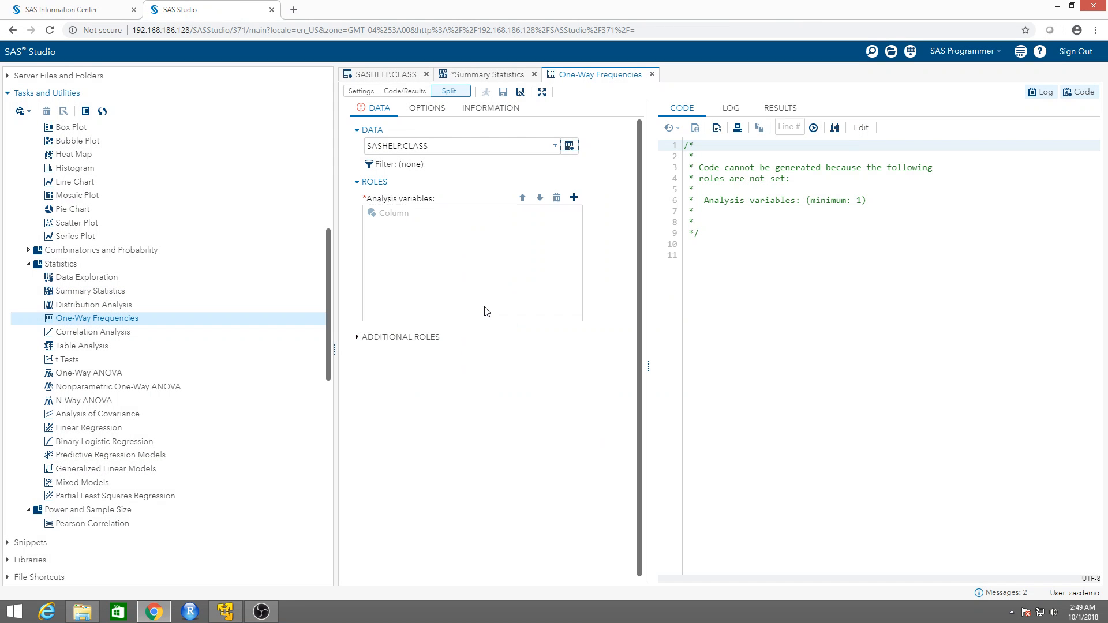
{"action": "left_click", "coordinate": [573, 198]}
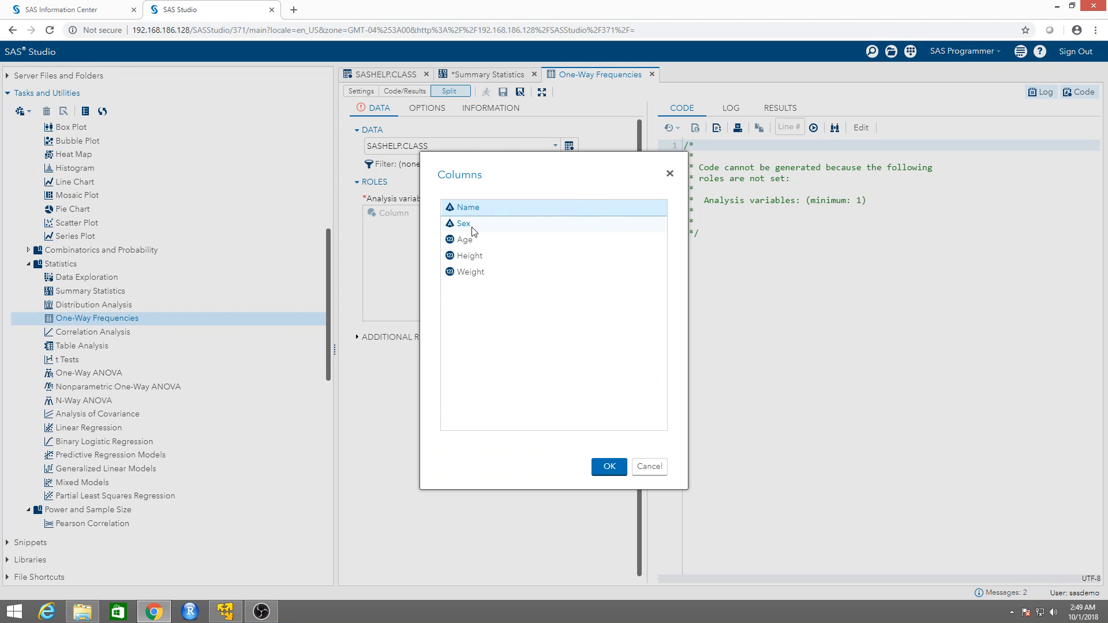
{"action": "double_click", "coordinate": [467, 224]}
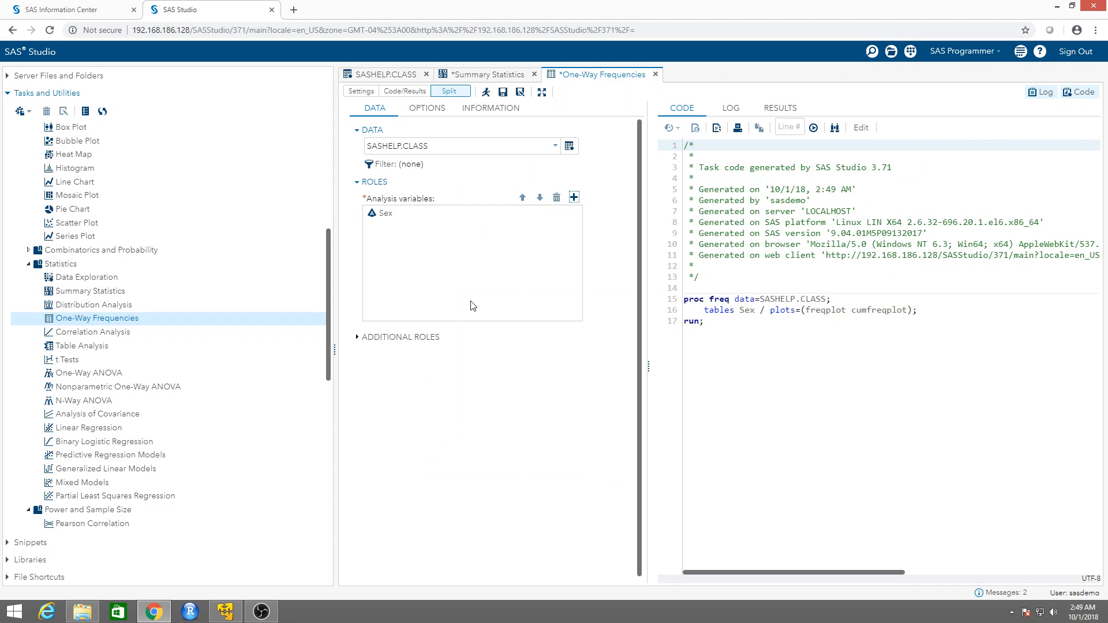
Exclude cumulative frequencies and percentages from the frequency table, check the statistics, missing values and plot options, and run the task
{"action": "left_click", "coordinate": [437, 110]}
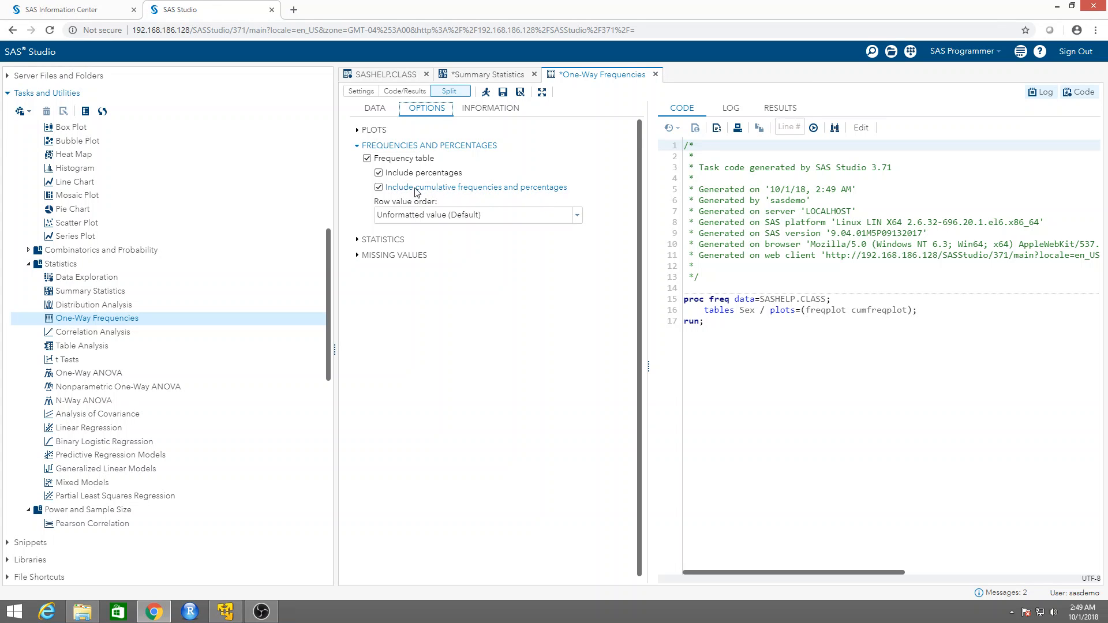
{"action": "left_click", "coordinate": [380, 187]}
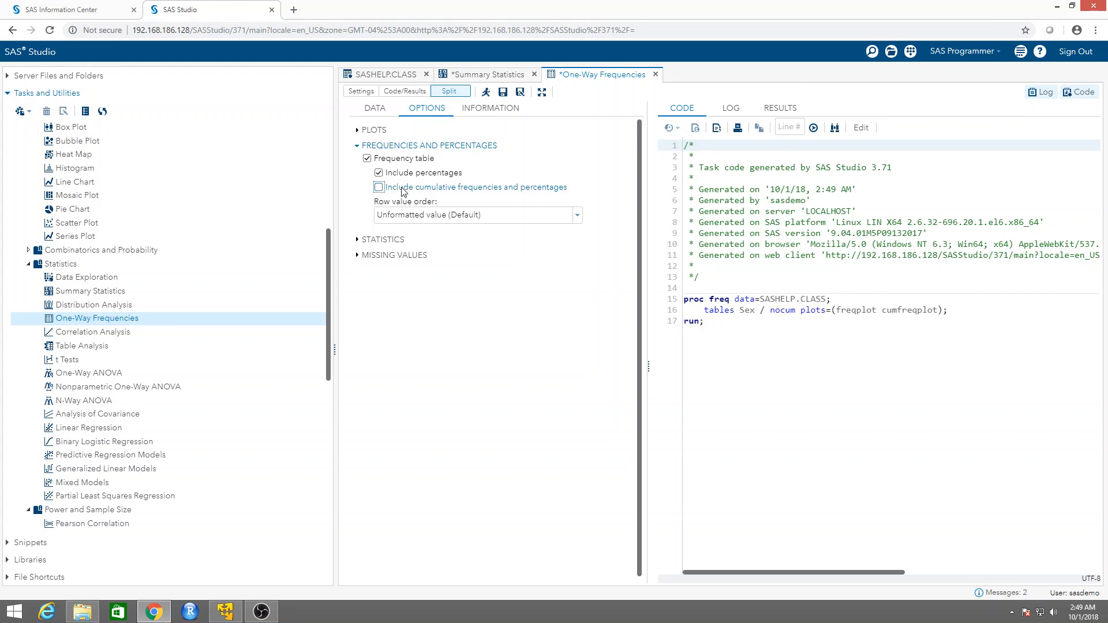
{"action": "left_click", "coordinate": [384, 240]}
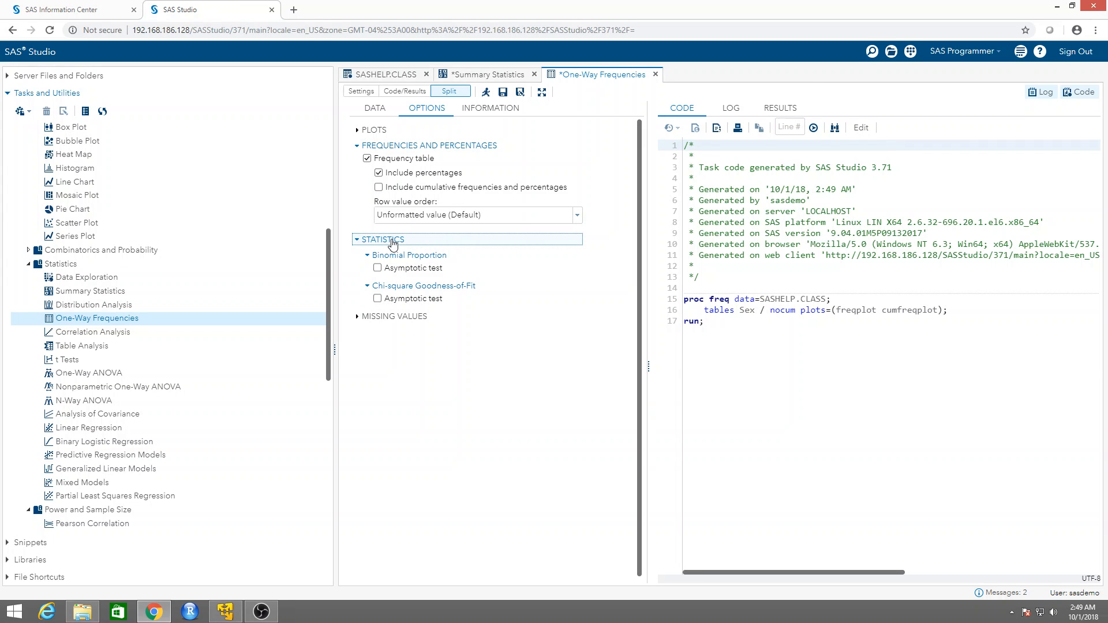
{"action": "left_click", "coordinate": [391, 242]}
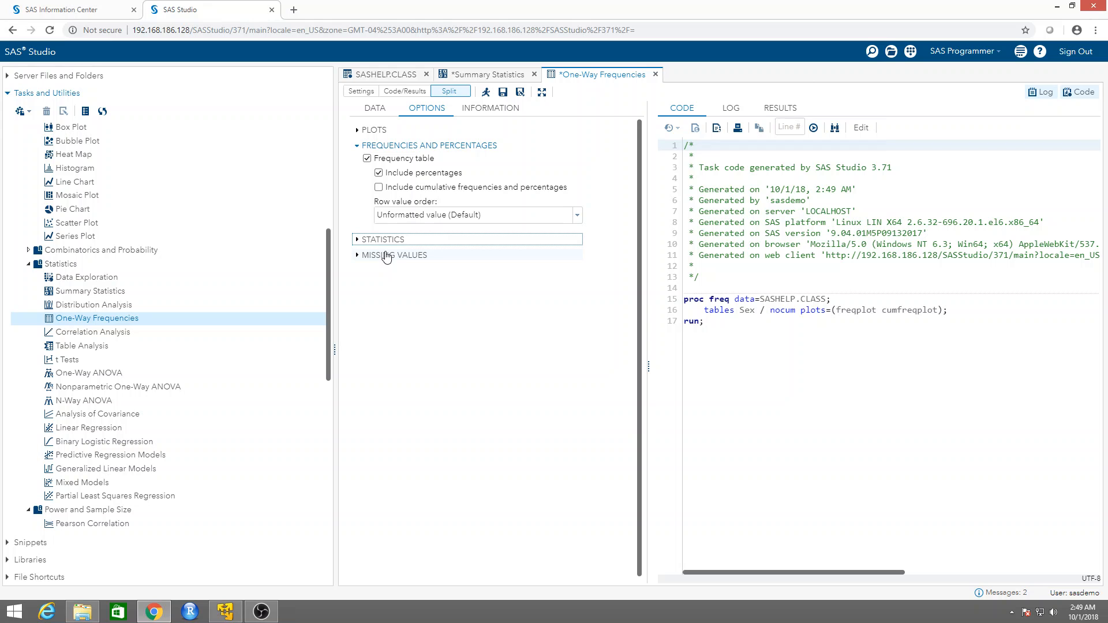
{"action": "left_click", "coordinate": [386, 256]}
{"action": "left_click", "coordinate": [386, 256]}
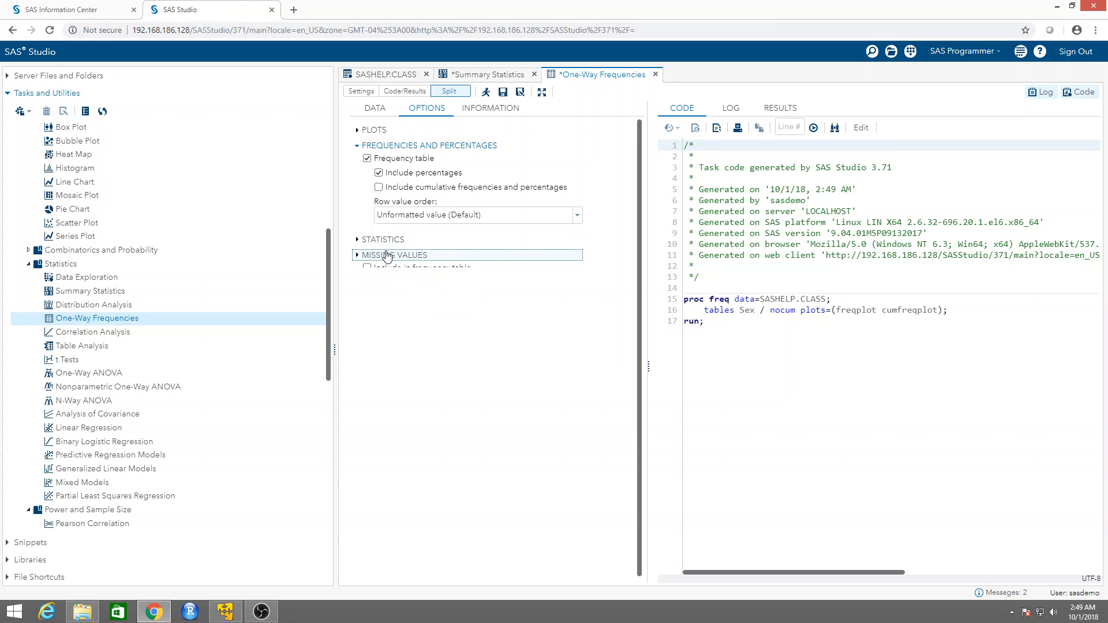
{"action": "left_click", "coordinate": [385, 133]}
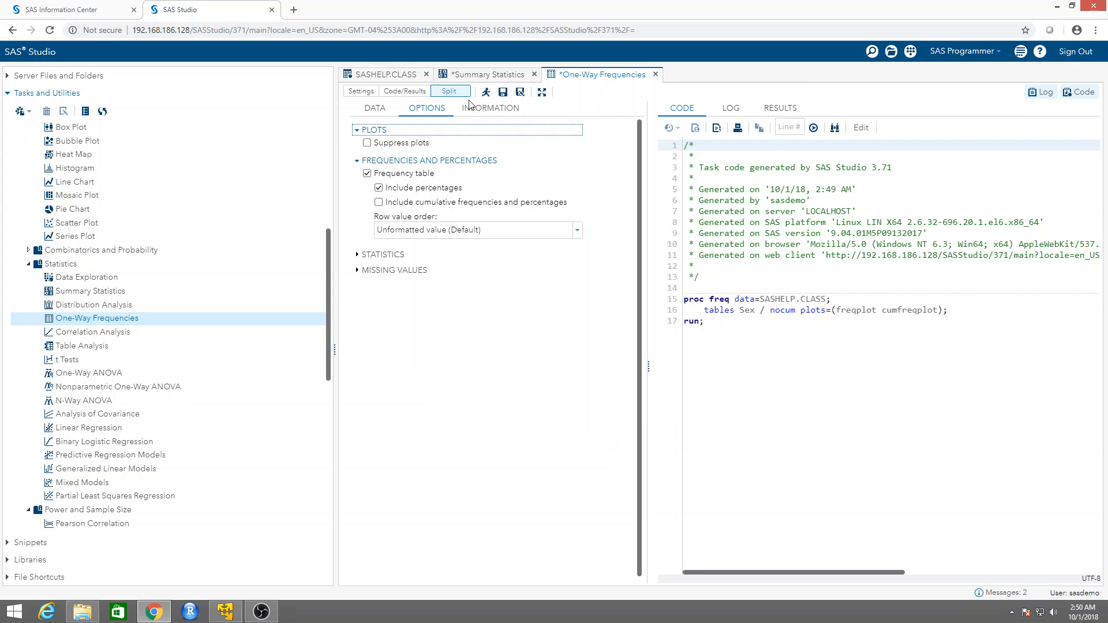
{"action": "left_click", "coordinate": [486, 94]}
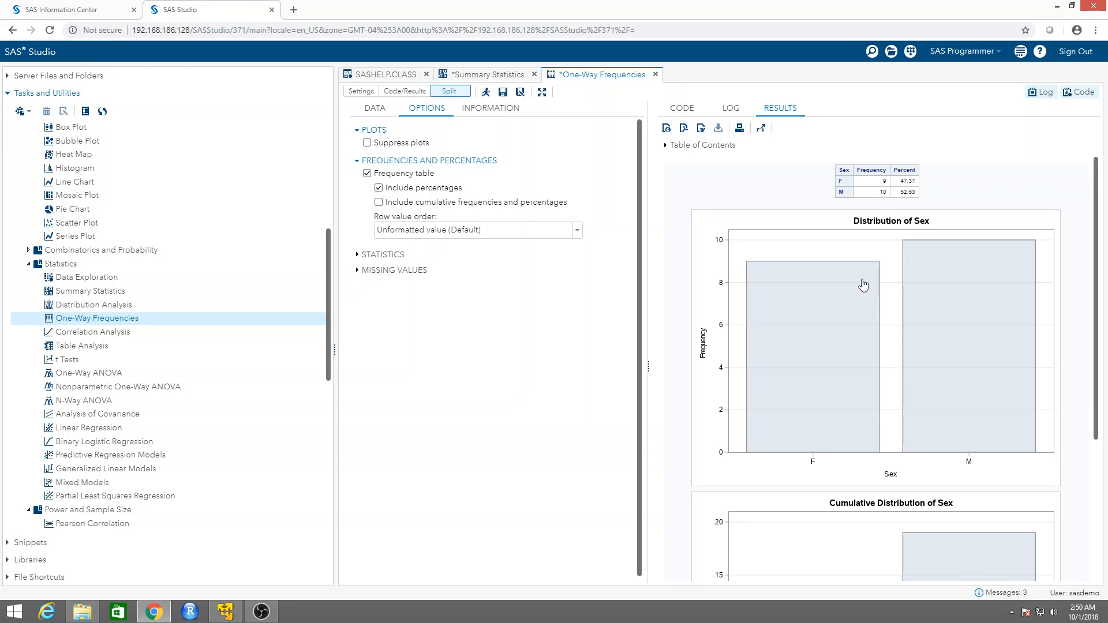
Examine the Distribution of Sex and Cumulative Distribution of Sex charts, including the frequency details of the F bar
{"action": "scroll", "coordinate": [952, 310], "scroll_direction": "down", "scroll_amount": 3}
{"action": "scroll", "coordinate": [952, 310], "scroll_direction": "up", "scroll_amount": 3}
{"action": "scroll", "coordinate": [923, 319], "scroll_direction": "down", "scroll_amount": 3}
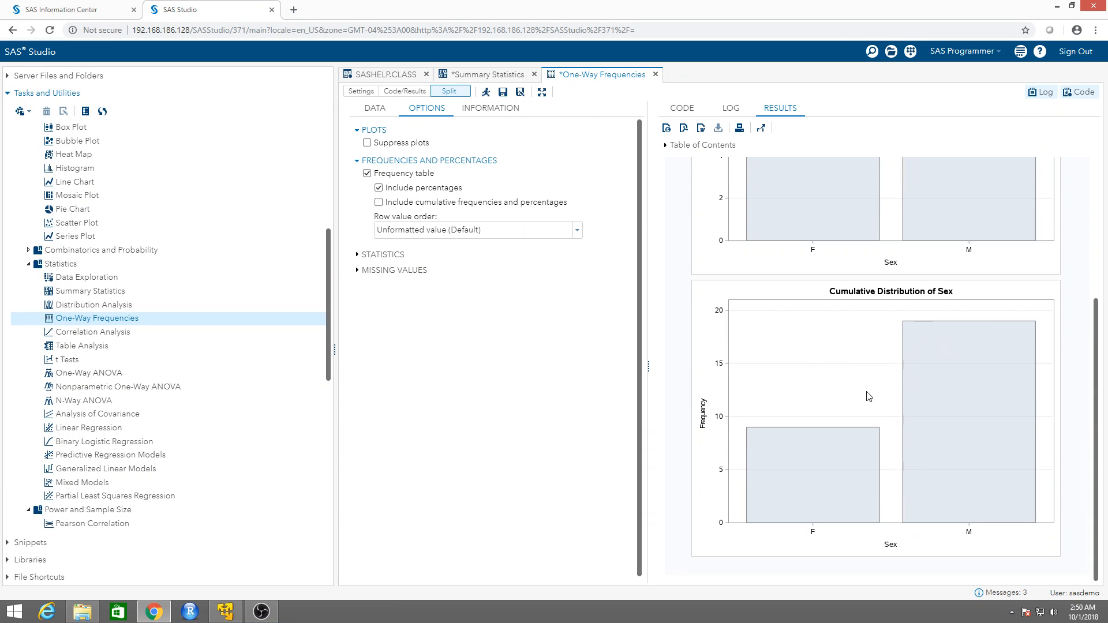
{"action": "mouse_move", "coordinate": [870, 451]}
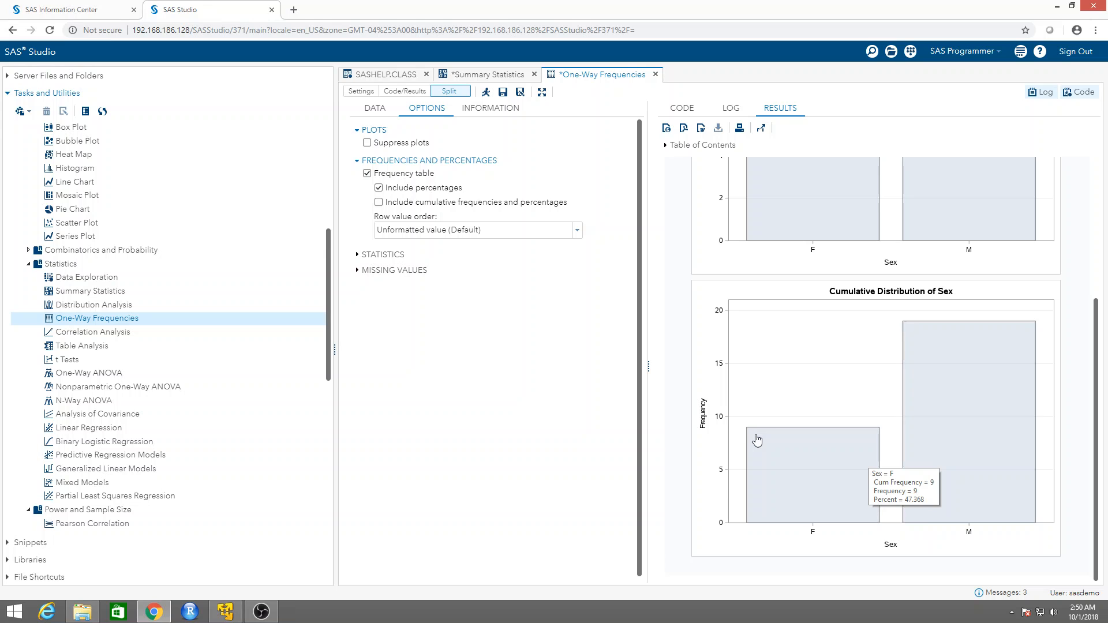
Review the M bar of the Cumulative Distribution of Sex chart, the frequency table and both bars of the Distribution of Sex chart
{"action": "mouse_move", "coordinate": [956, 347]}
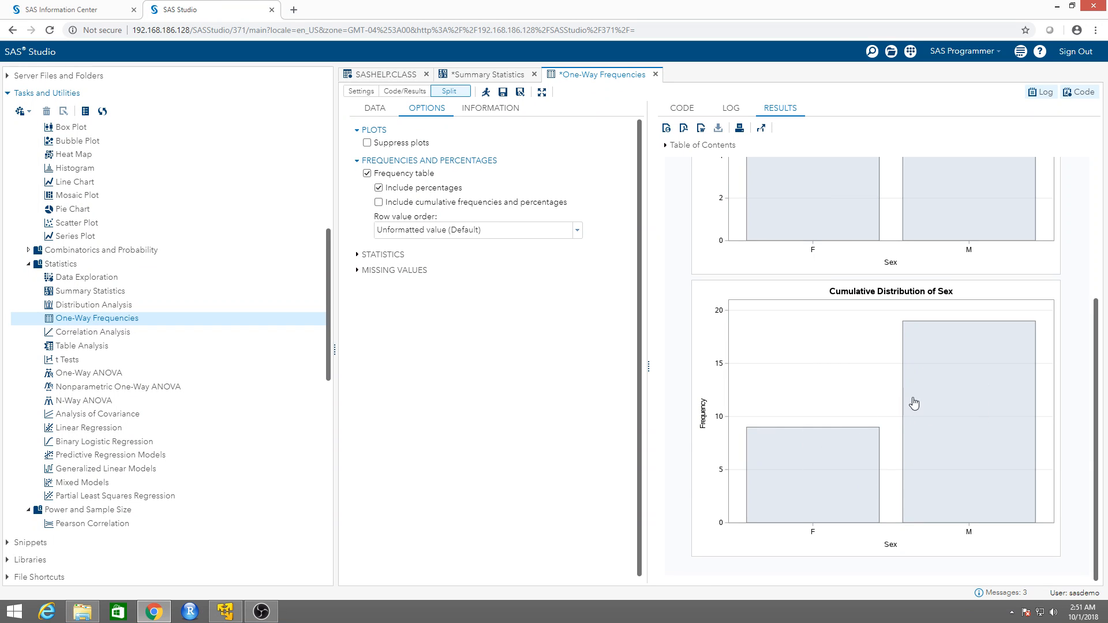
{"action": "scroll", "coordinate": [918, 401], "scroll_direction": "up", "scroll_amount": 4}
{"action": "scroll", "coordinate": [930, 391], "scroll_direction": "down", "scroll_amount": 2}
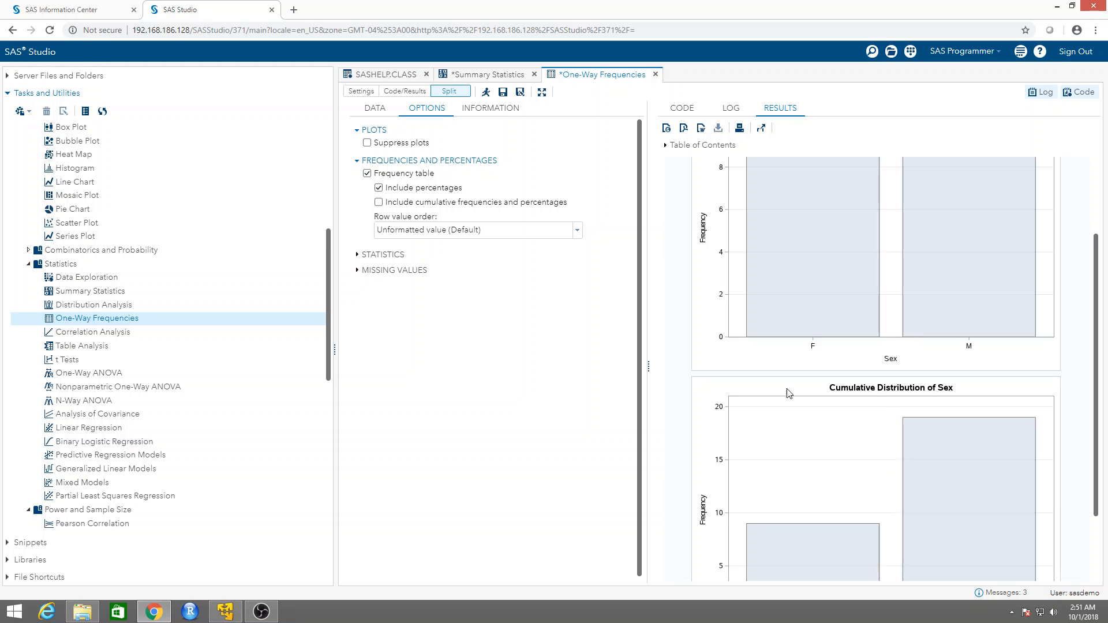
{"action": "scroll", "coordinate": [831, 452], "scroll_direction": "up", "scroll_amount": 2}
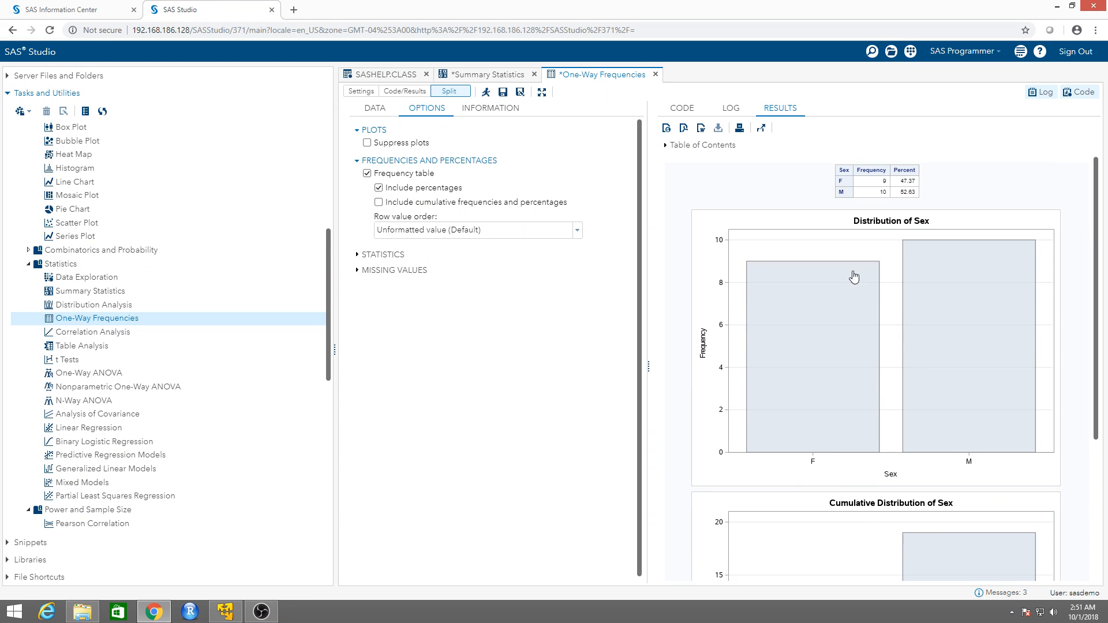
{"action": "mouse_move", "coordinate": [832, 376]}
{"action": "mouse_move", "coordinate": [750, 267]}
{"action": "mouse_move", "coordinate": [822, 273]}
{"action": "mouse_move", "coordinate": [960, 267]}
Export the one-way frequency results as a PDF, open the downloaded file and look through its pages
{"action": "left_click", "coordinate": [683, 128]}
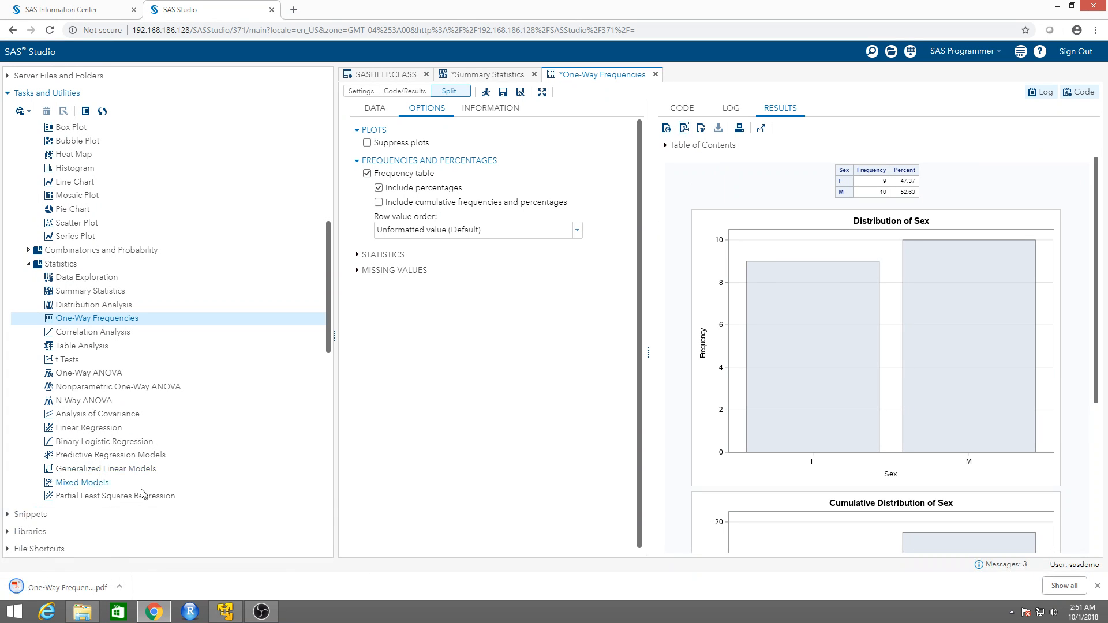
{"action": "left_click", "coordinate": [86, 587]}
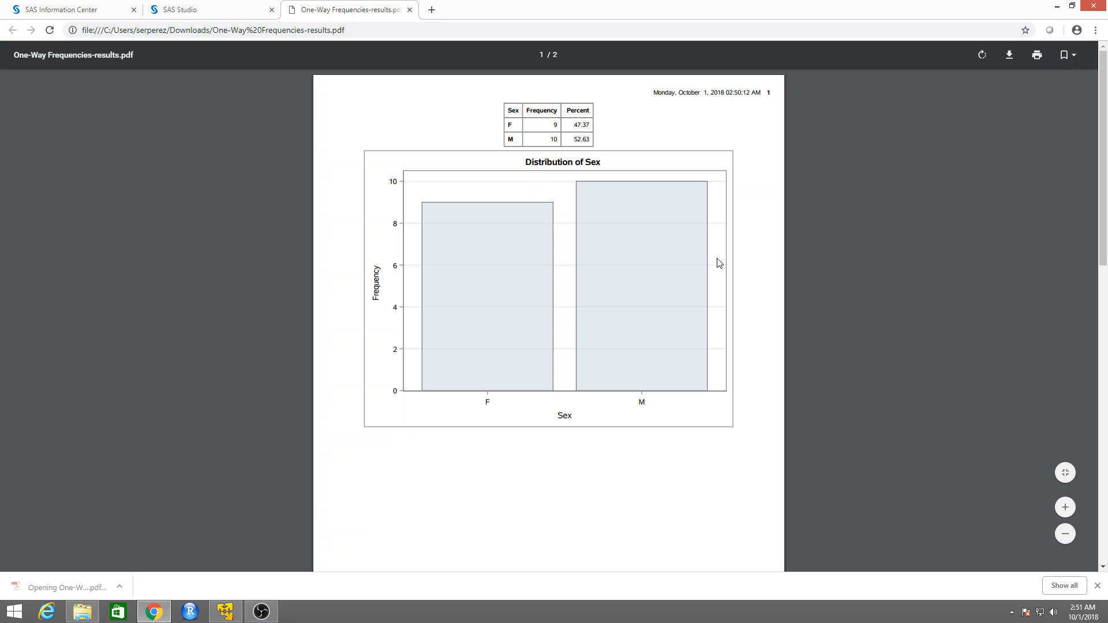
{"action": "scroll", "coordinate": [717, 263], "scroll_direction": "down", "scroll_amount": 6}
{"action": "scroll", "coordinate": [717, 265], "scroll_direction": "up", "scroll_amount": 6}
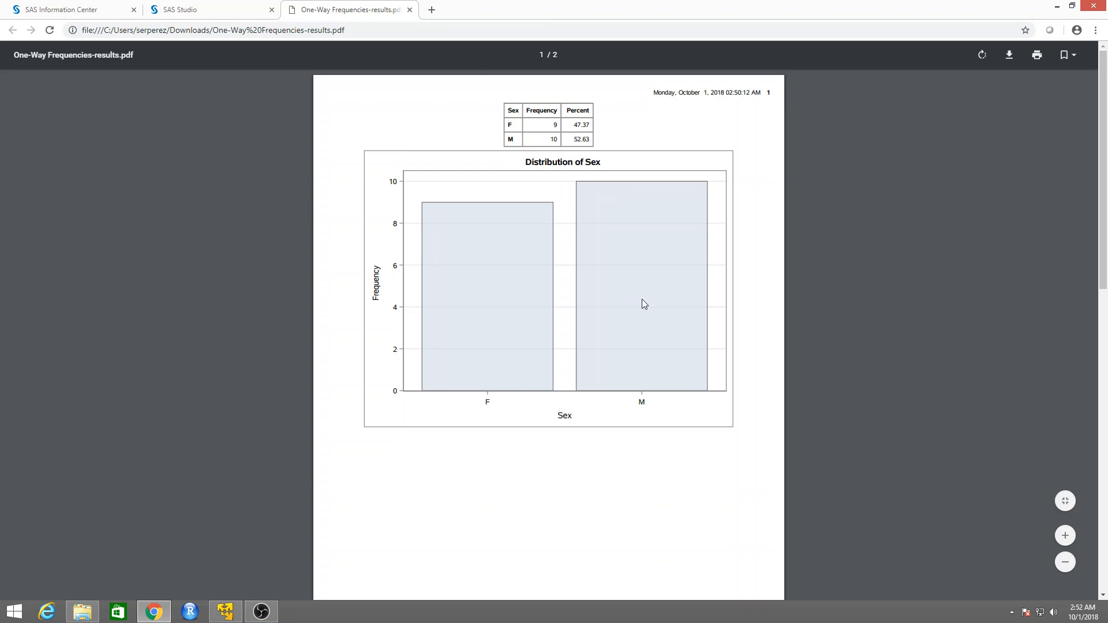
{"action": "scroll", "coordinate": [642, 303], "scroll_direction": "down", "scroll_amount": 7}
{"action": "scroll", "coordinate": [642, 320], "scroll_direction": "up", "scroll_amount": 6}
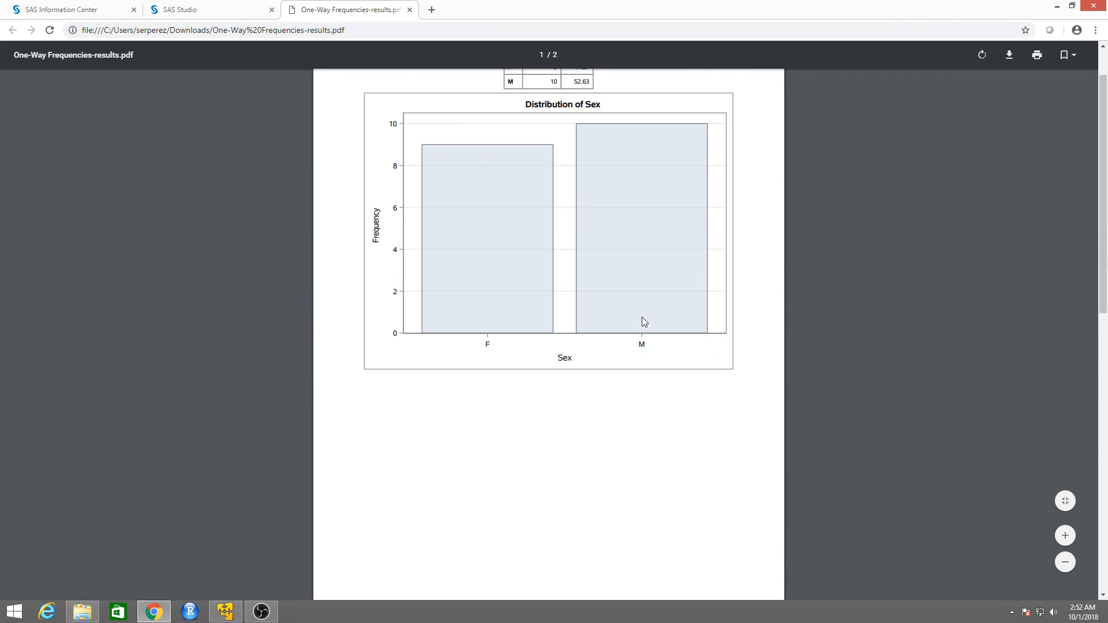
{"action": "scroll", "coordinate": [648, 426], "scroll_direction": "down", "scroll_amount": 6}
{"action": "scroll", "coordinate": [648, 424], "scroll_direction": "up", "scroll_amount": 6}
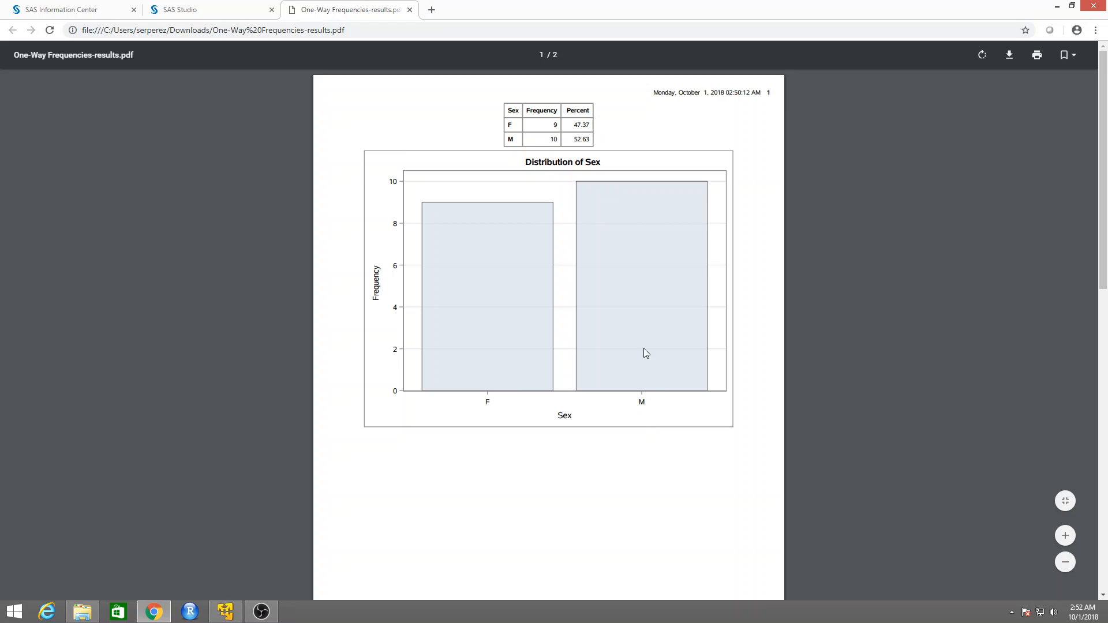